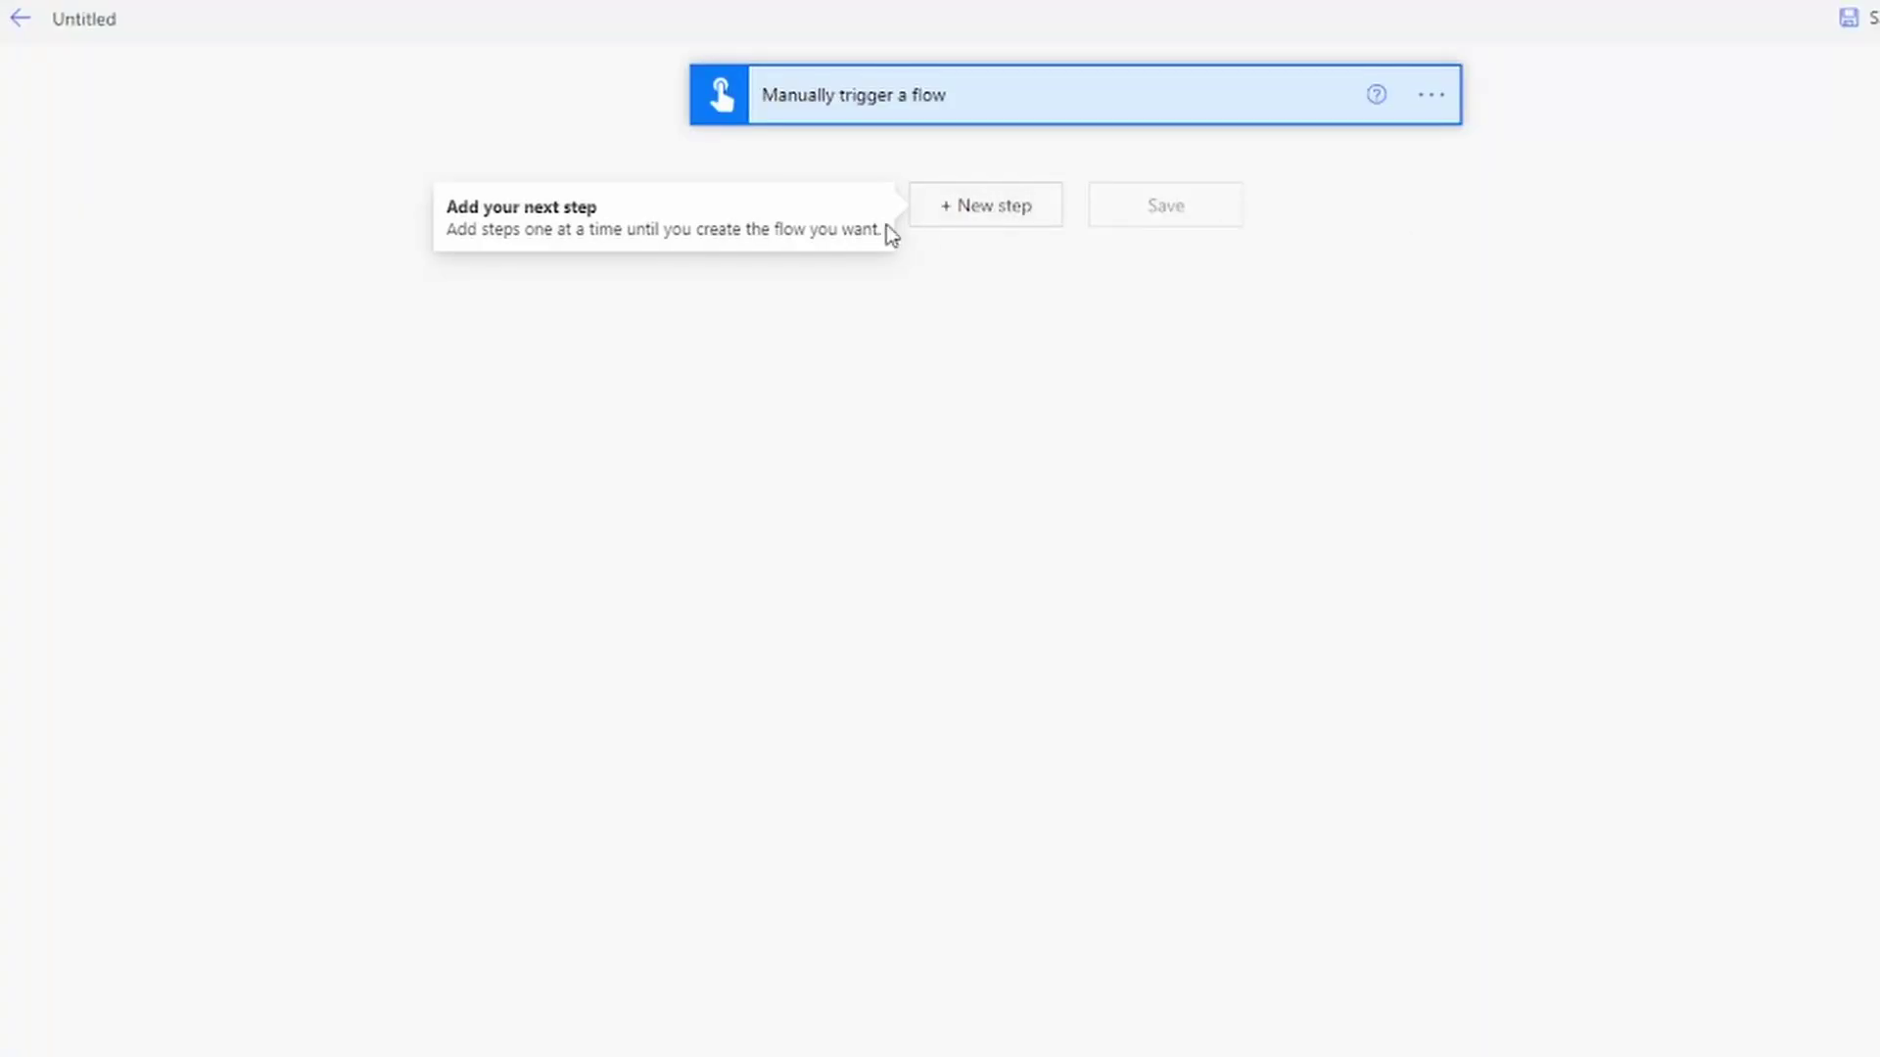
Step: Search 'gmail' and add the Gmail Send email (V2) action below the manual trigger
left_click(1013, 230)
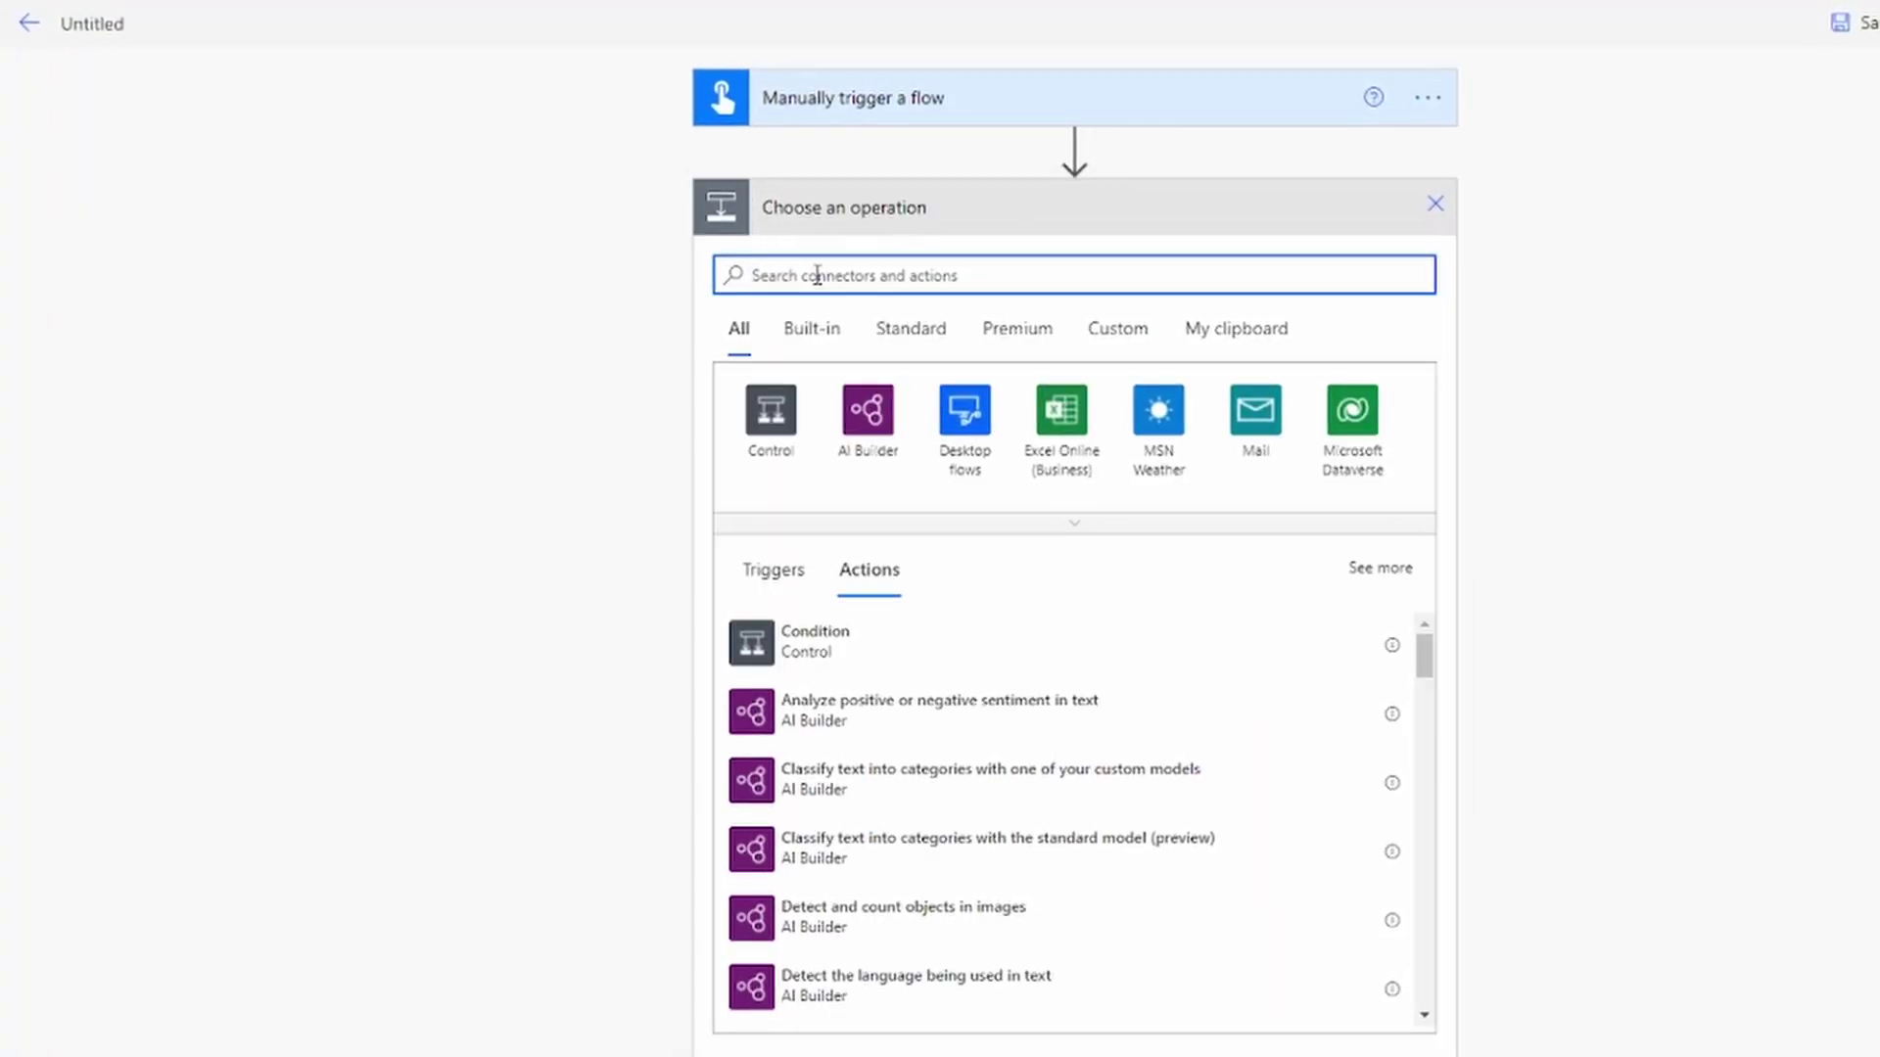
type("gmail")
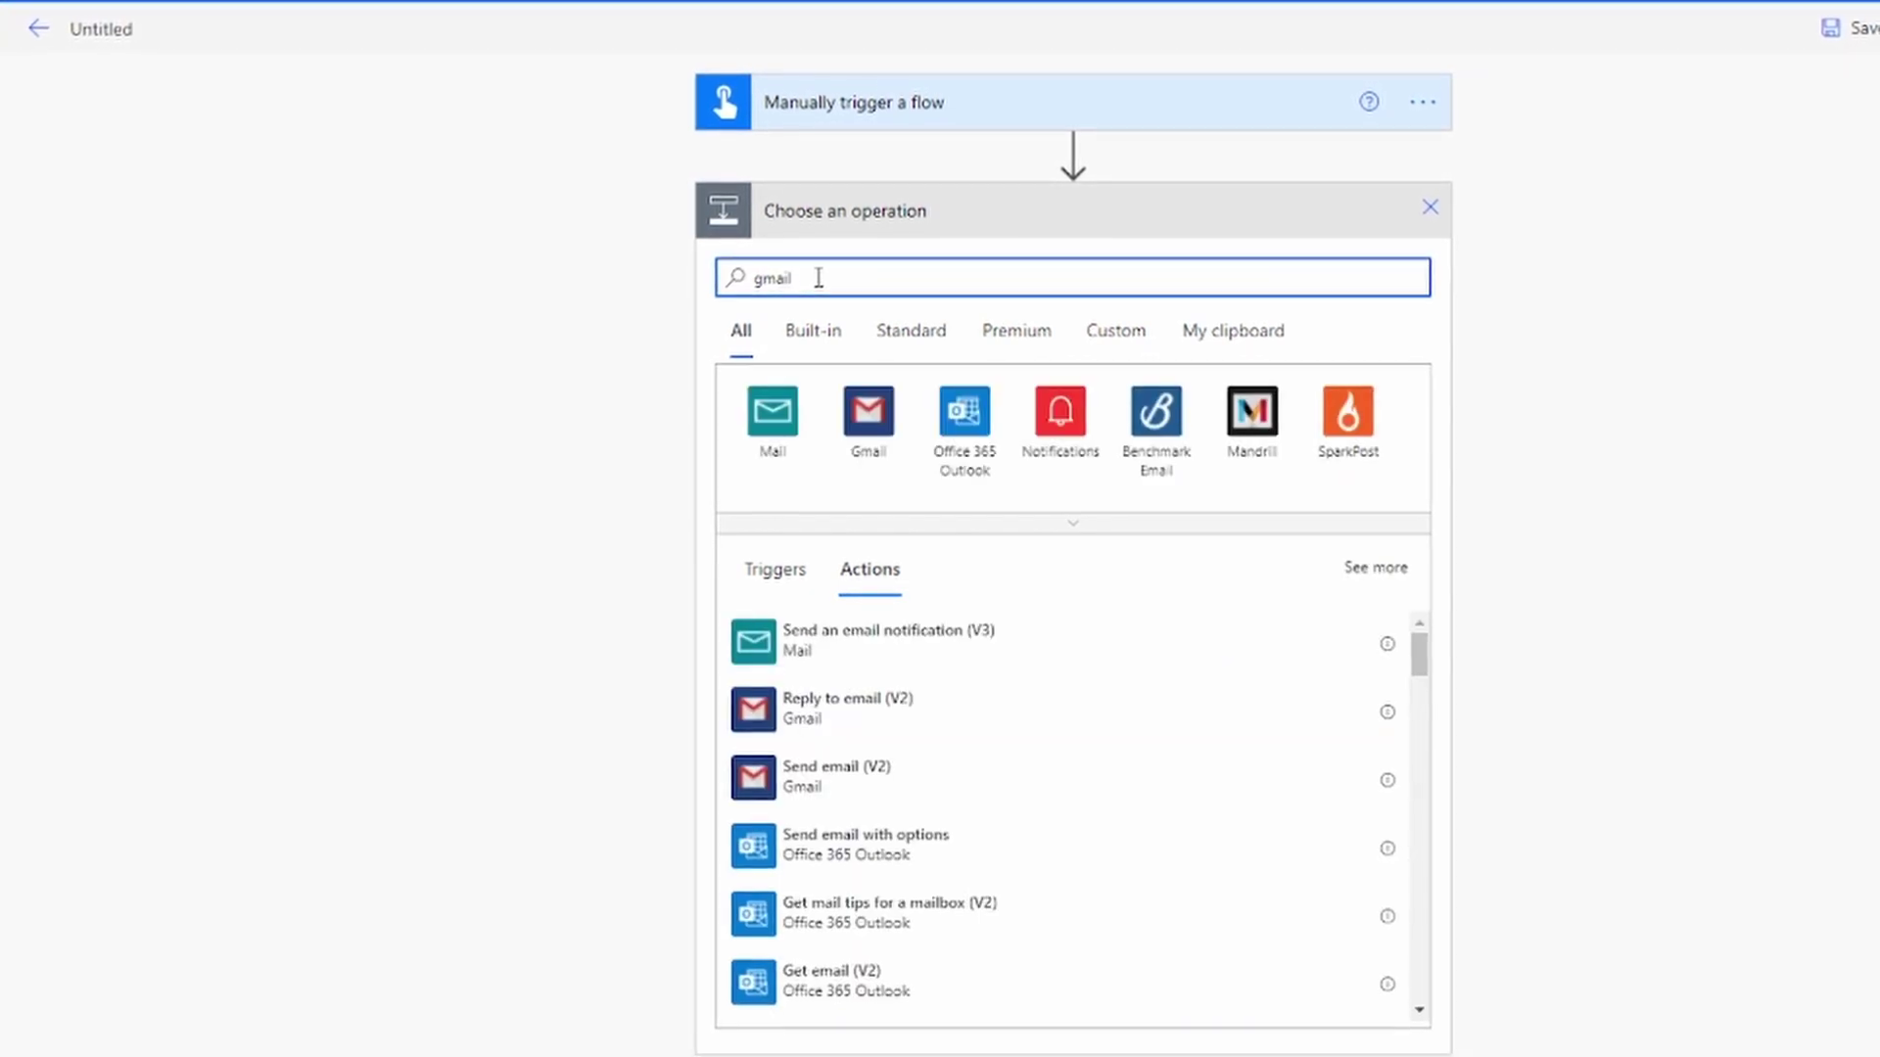
left_click(870, 419)
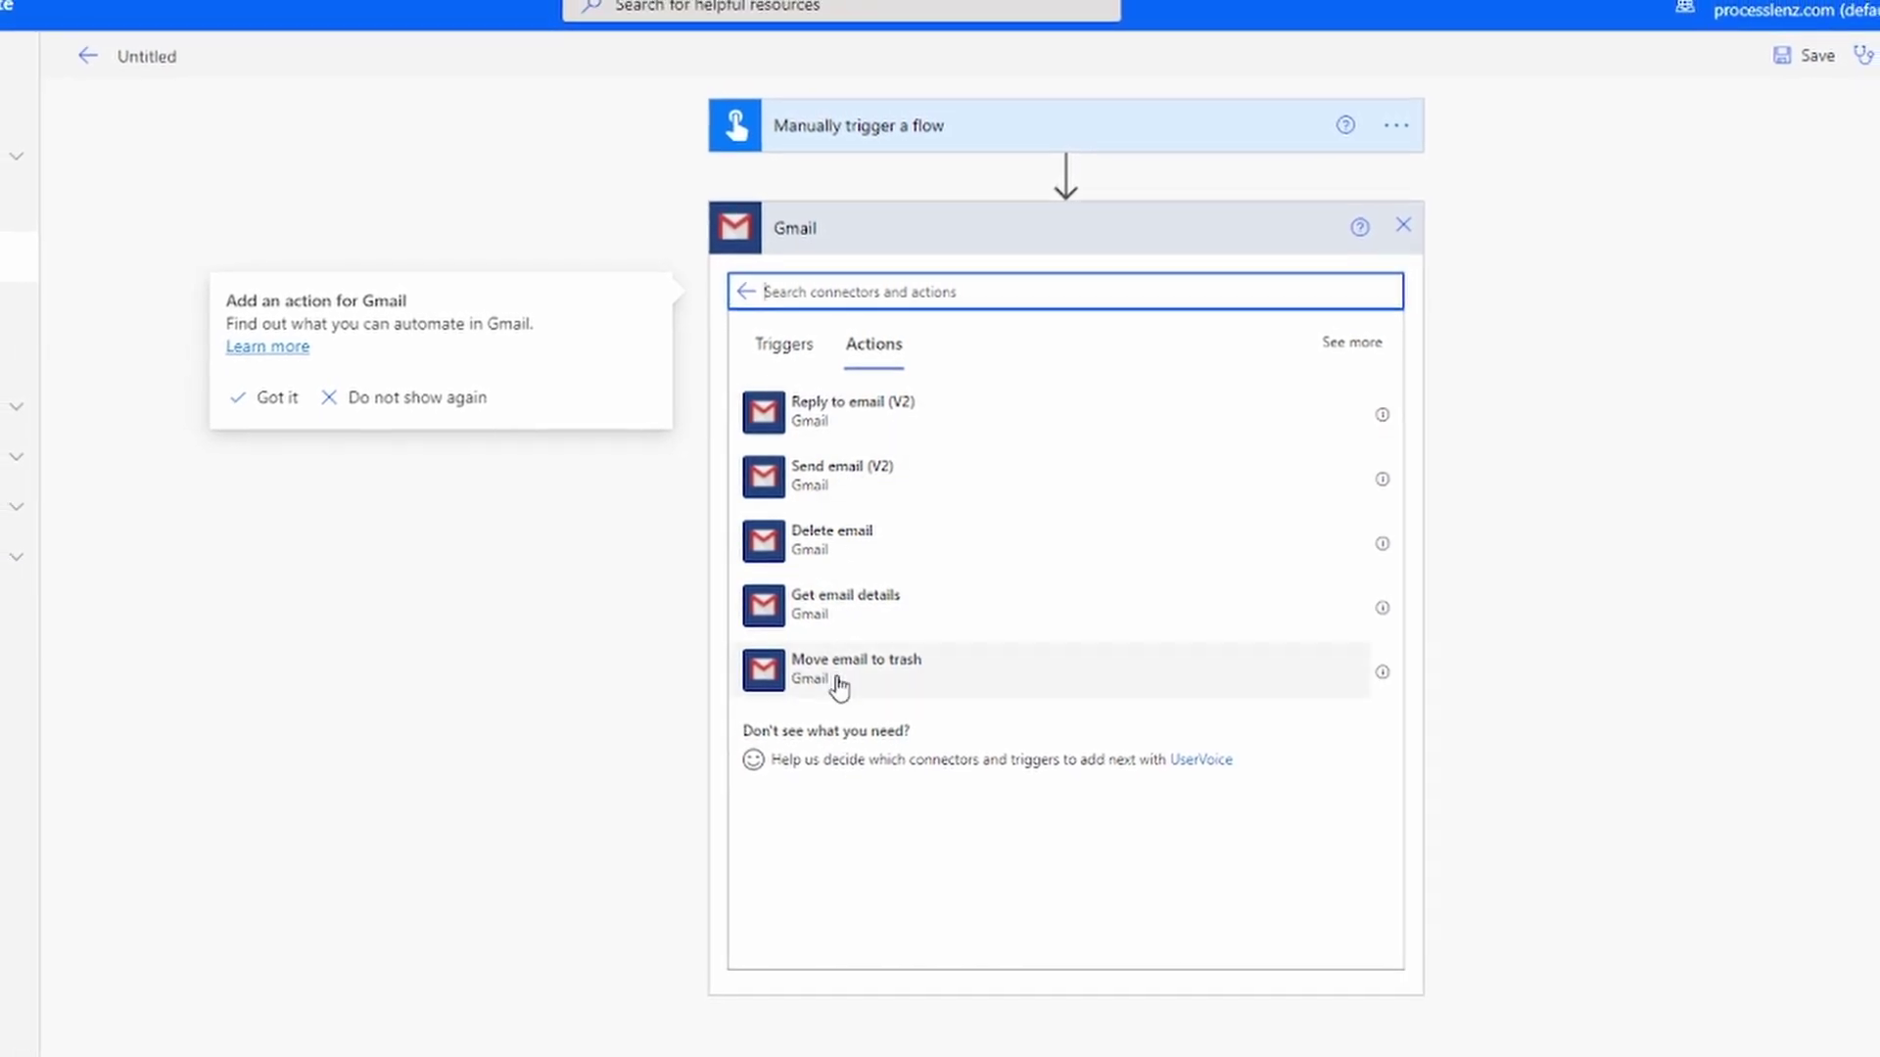
left_click(856, 480)
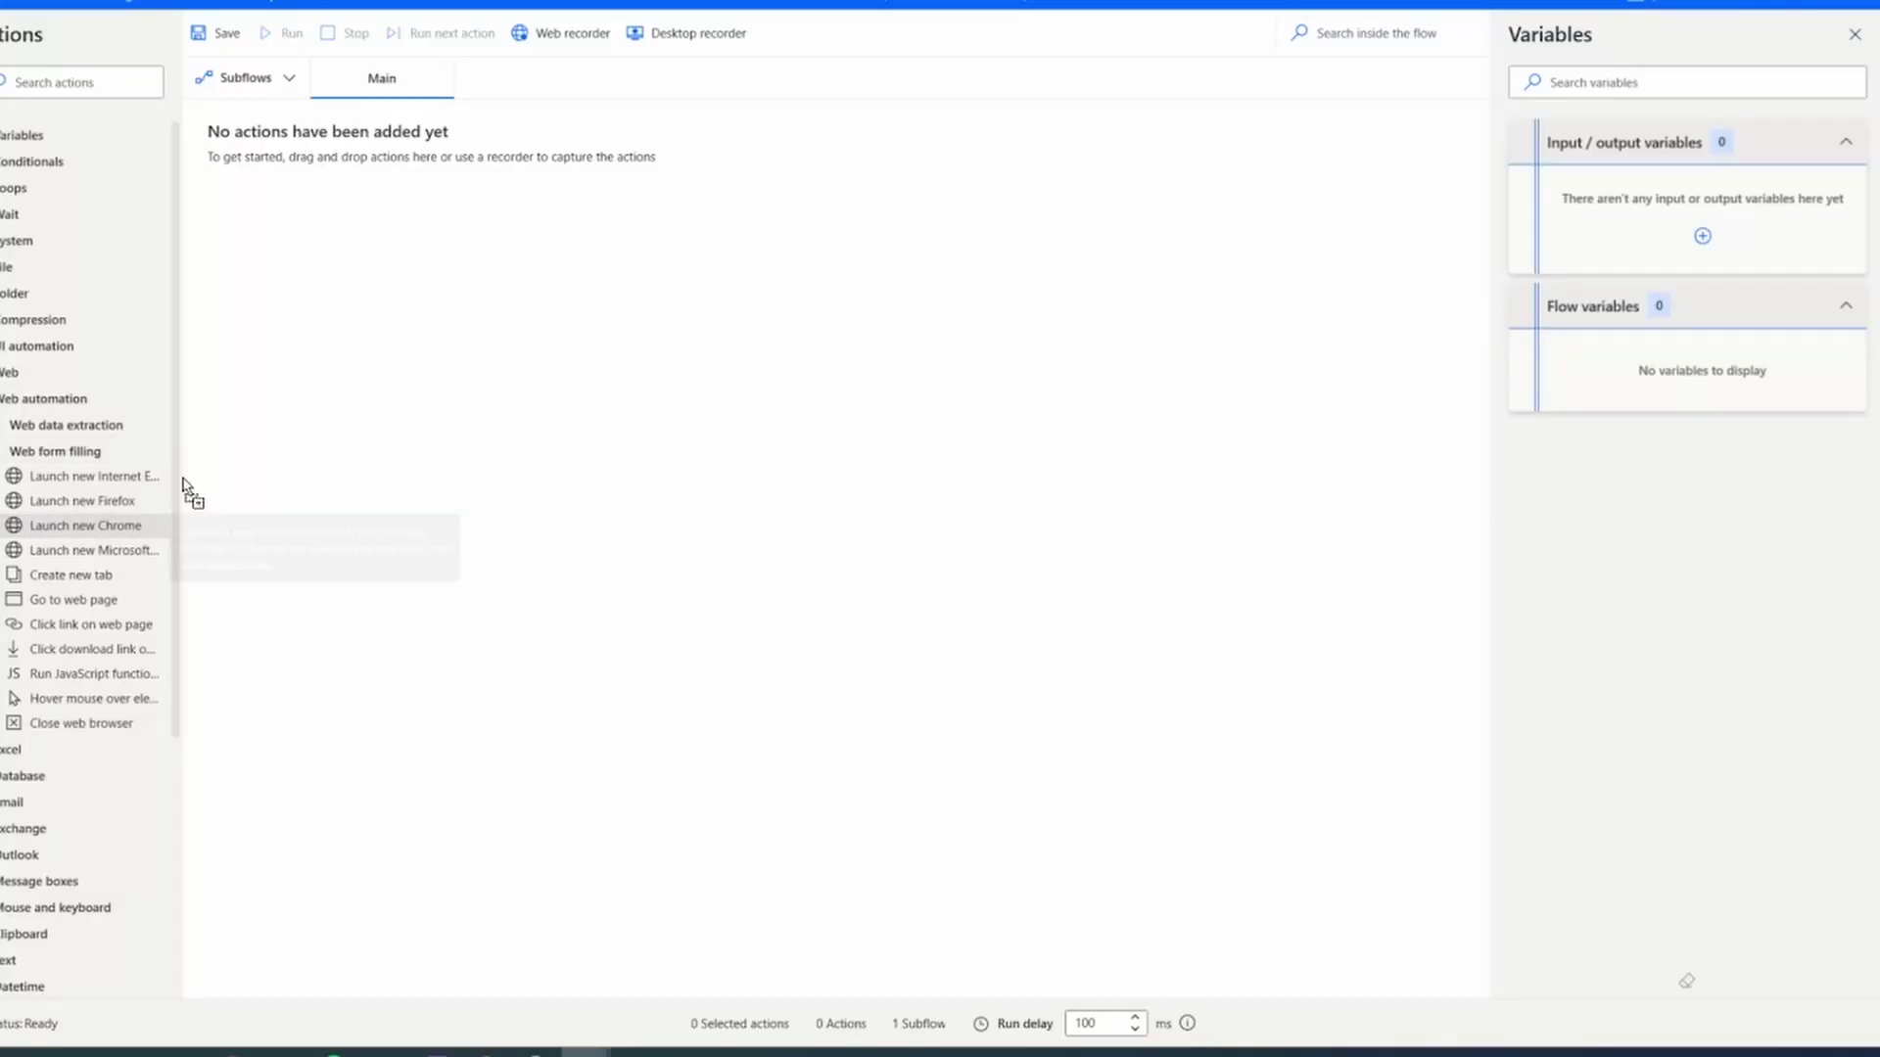
Step: Add a Launch new Chrome action that starts on the pasted LinkedIn messaging URL
left_click_drag(183, 480, 348, 219)
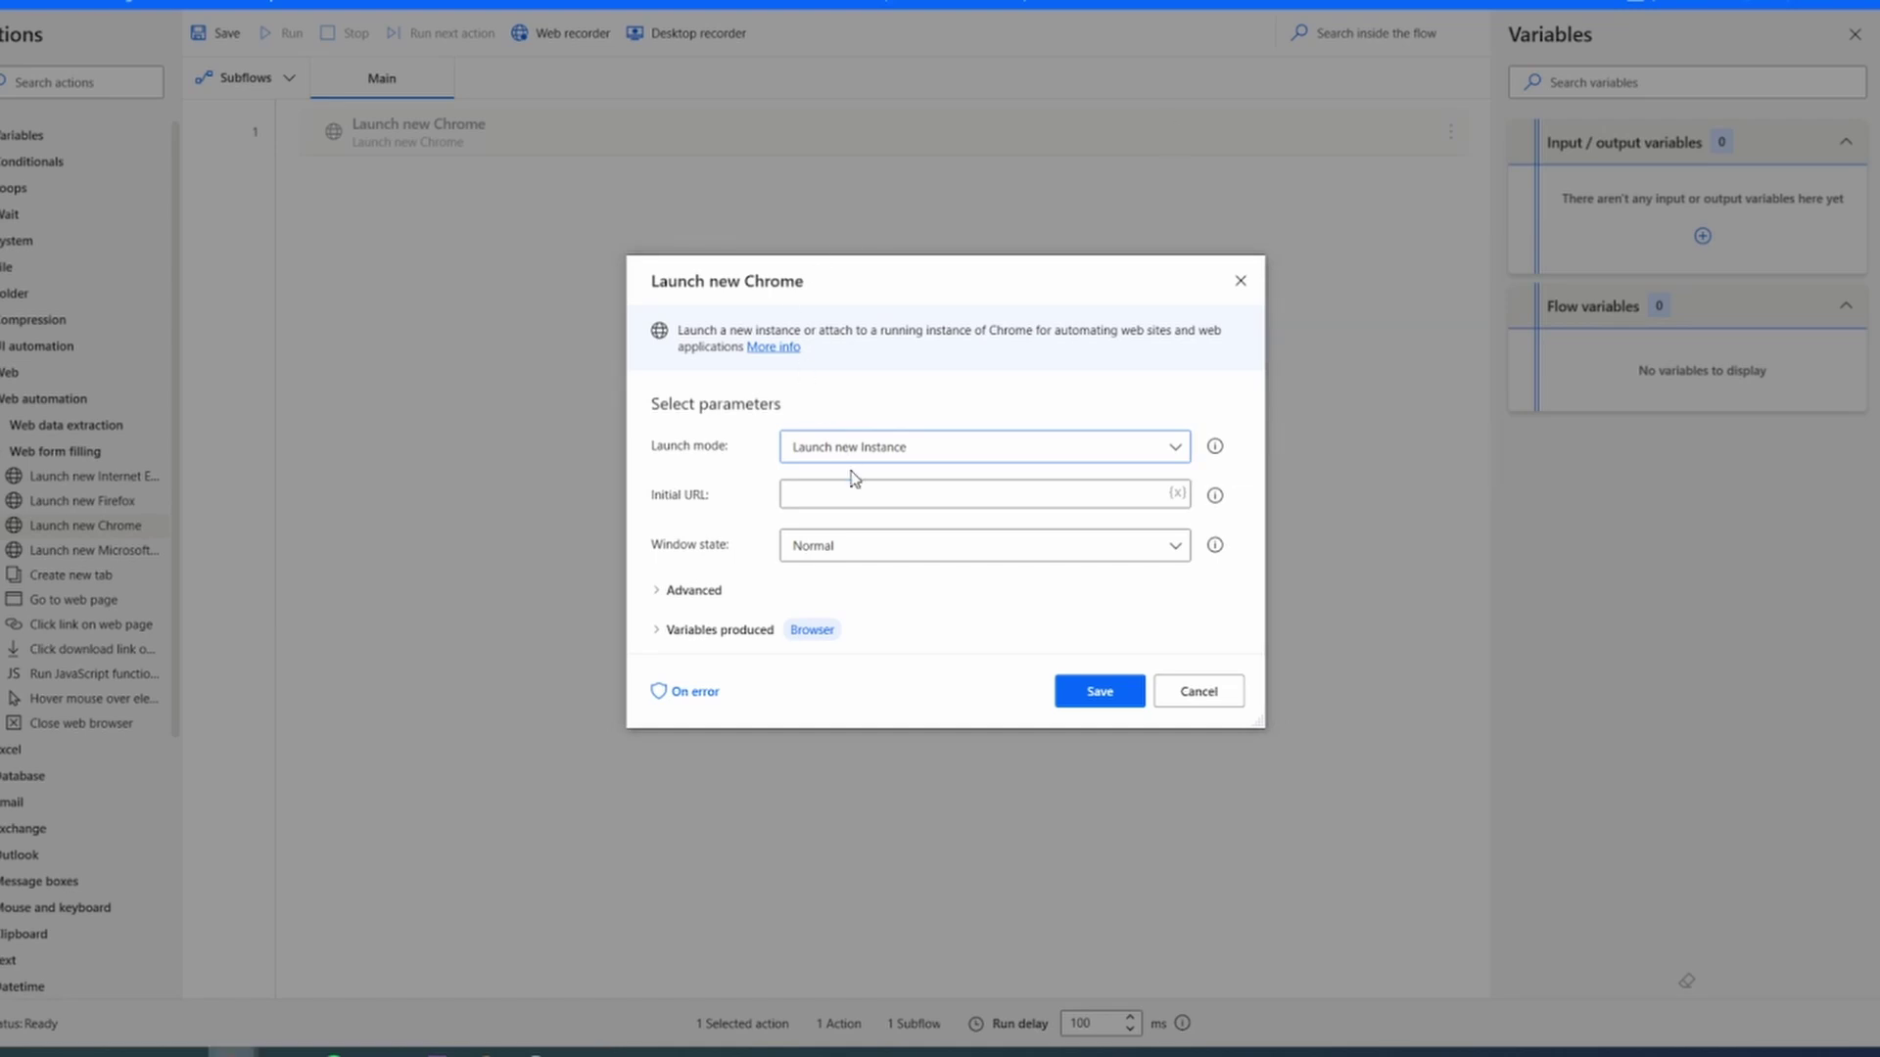
left_click(874, 501)
type("https://www.linkedin.com/messaging/thread/2-N2QwN2Y4MTgtNDhkMC00M2NmLTk3MDYtNmRkYmMwOTA5ODYzXzAxMA==/")
left_click(1099, 690)
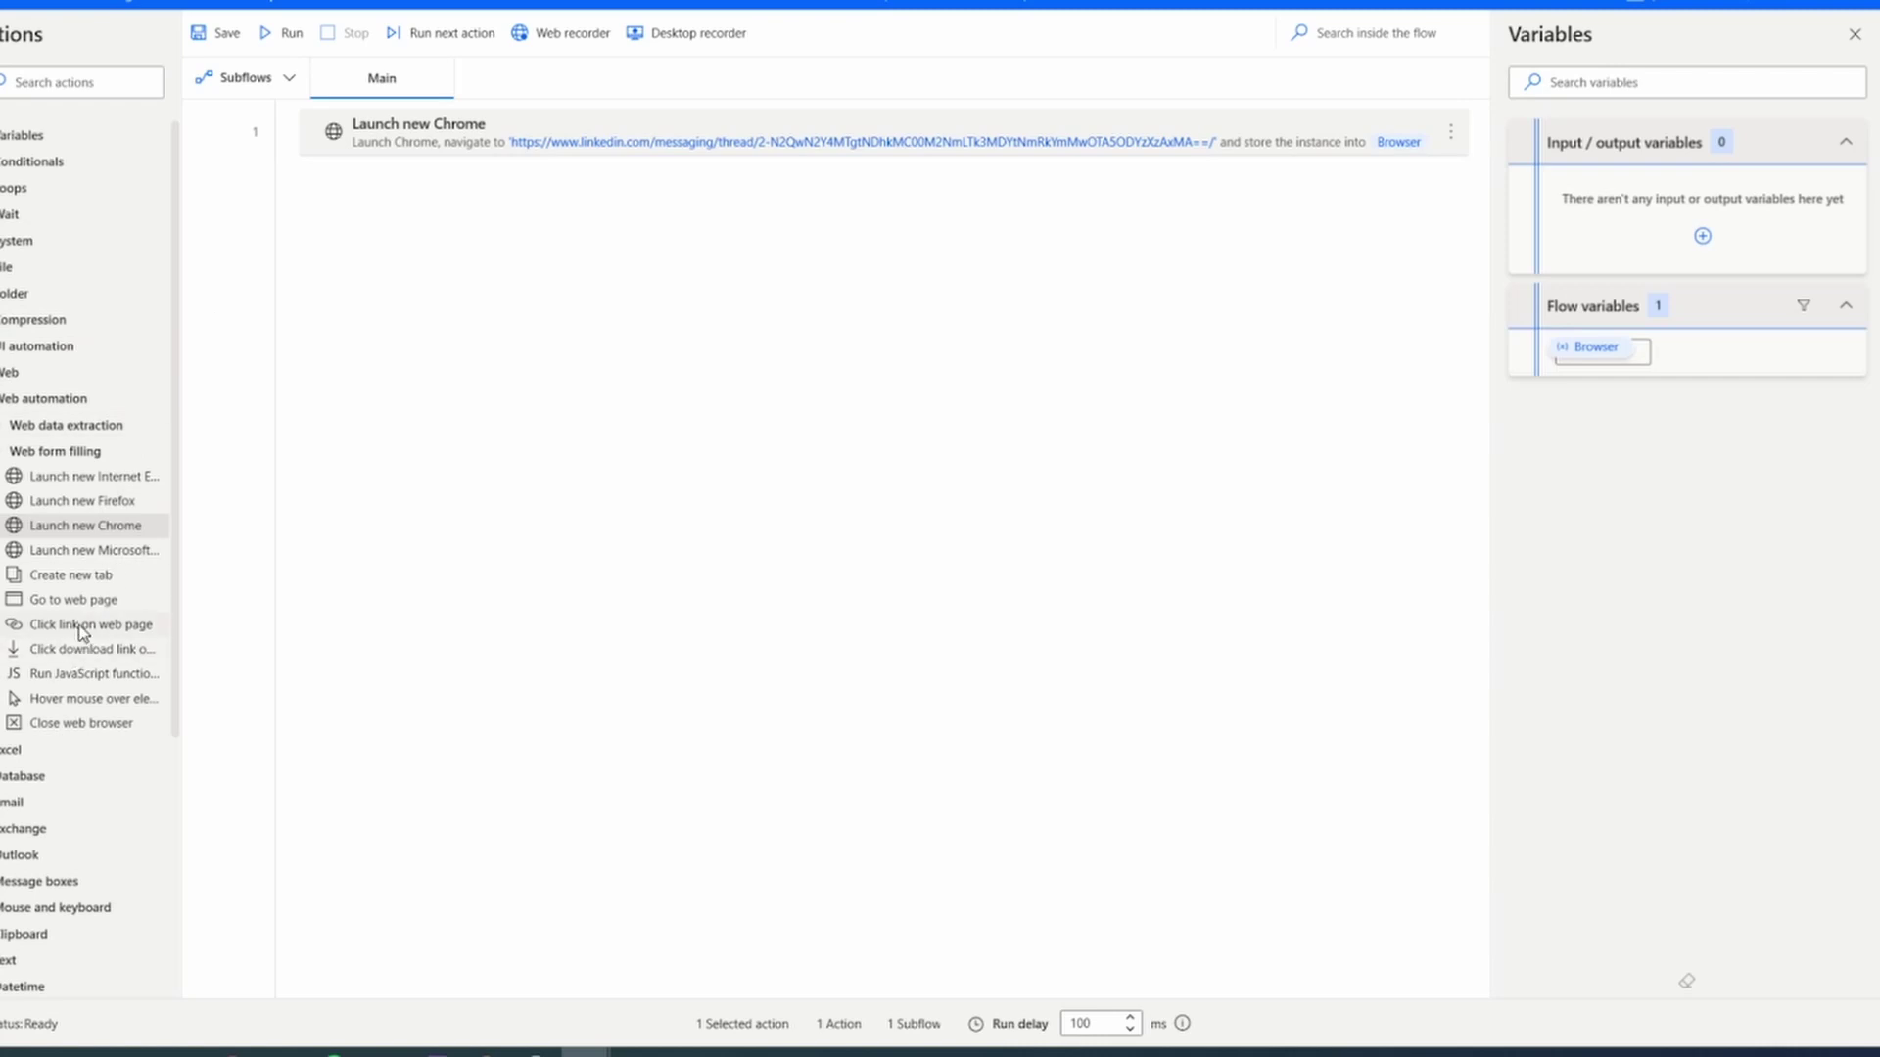
Step: Add a Create new tab action below it, opening the same LinkedIn URL
left_click_drag(69, 578, 558, 185)
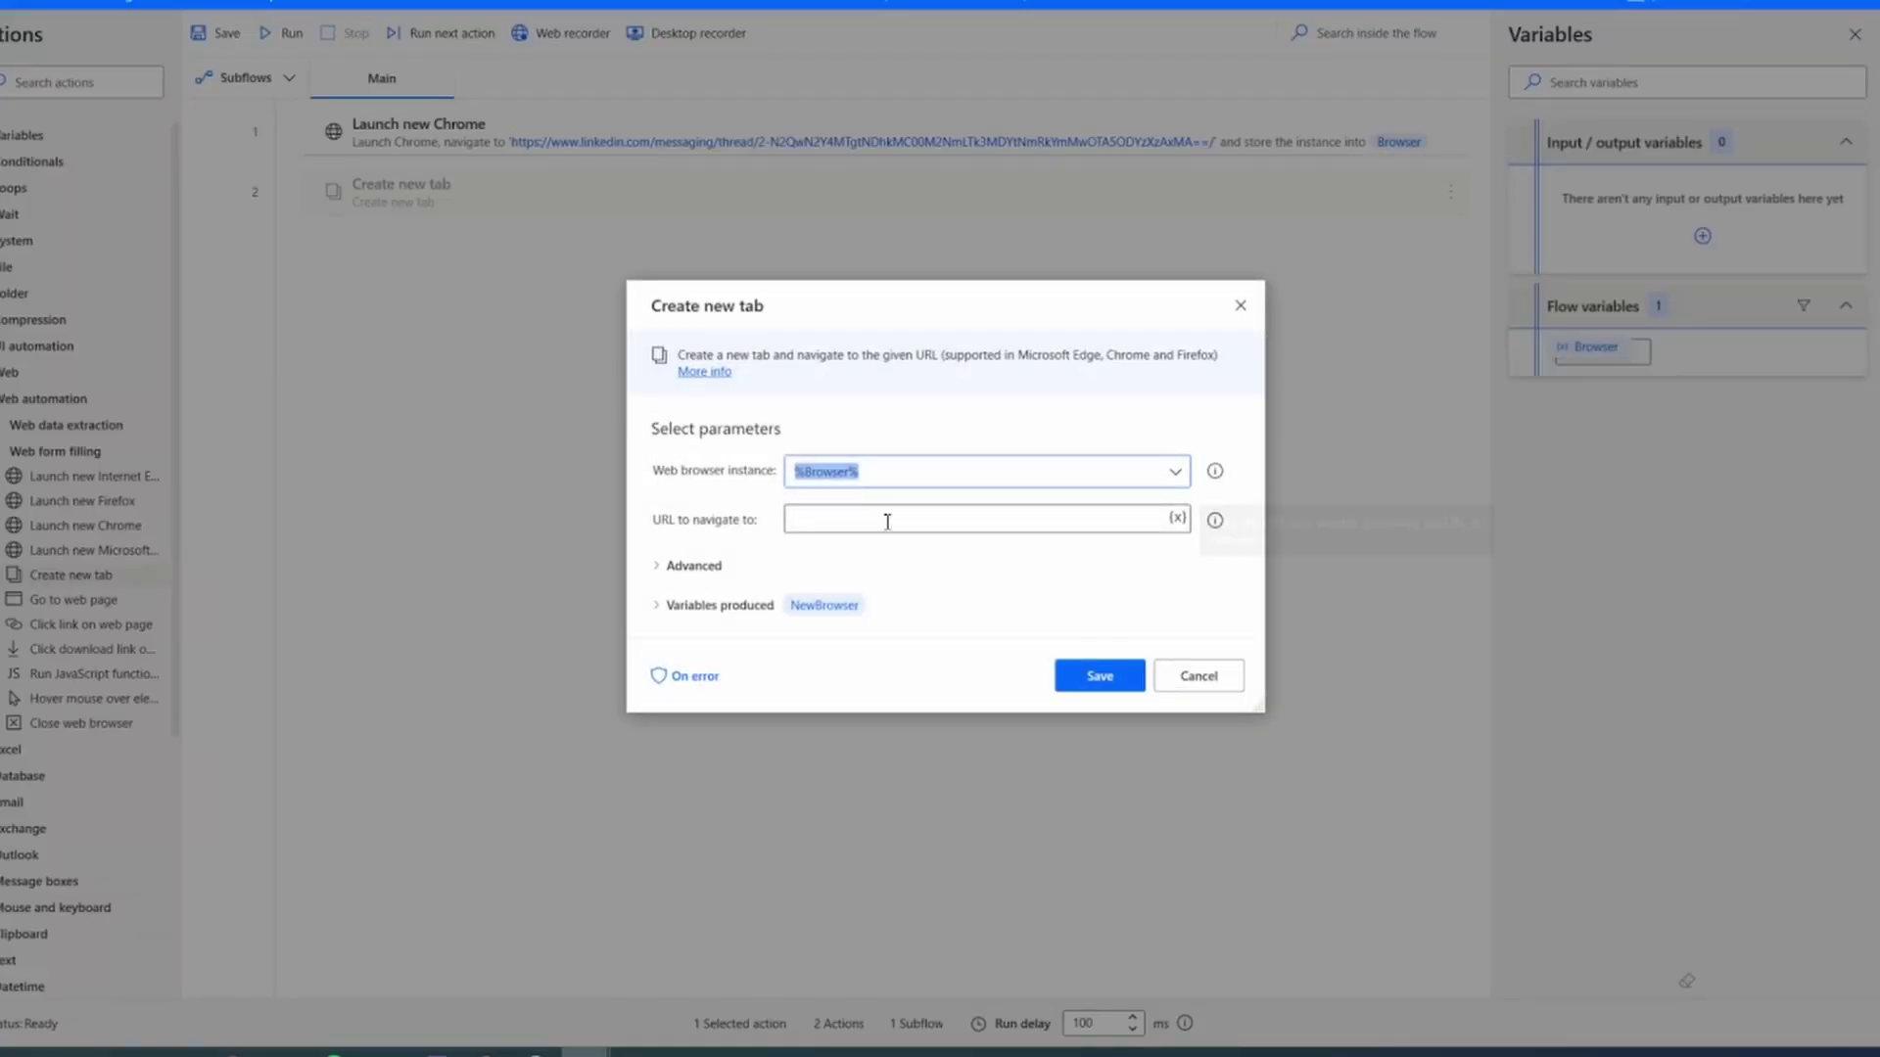
type("https://www.linkedin.com/messaging/thread/2-N2QwN2Y4MTgtNDhkMC00M2NmLTk3MDYtNmRkYmMwOTA5ODYzXzAxMA==/")
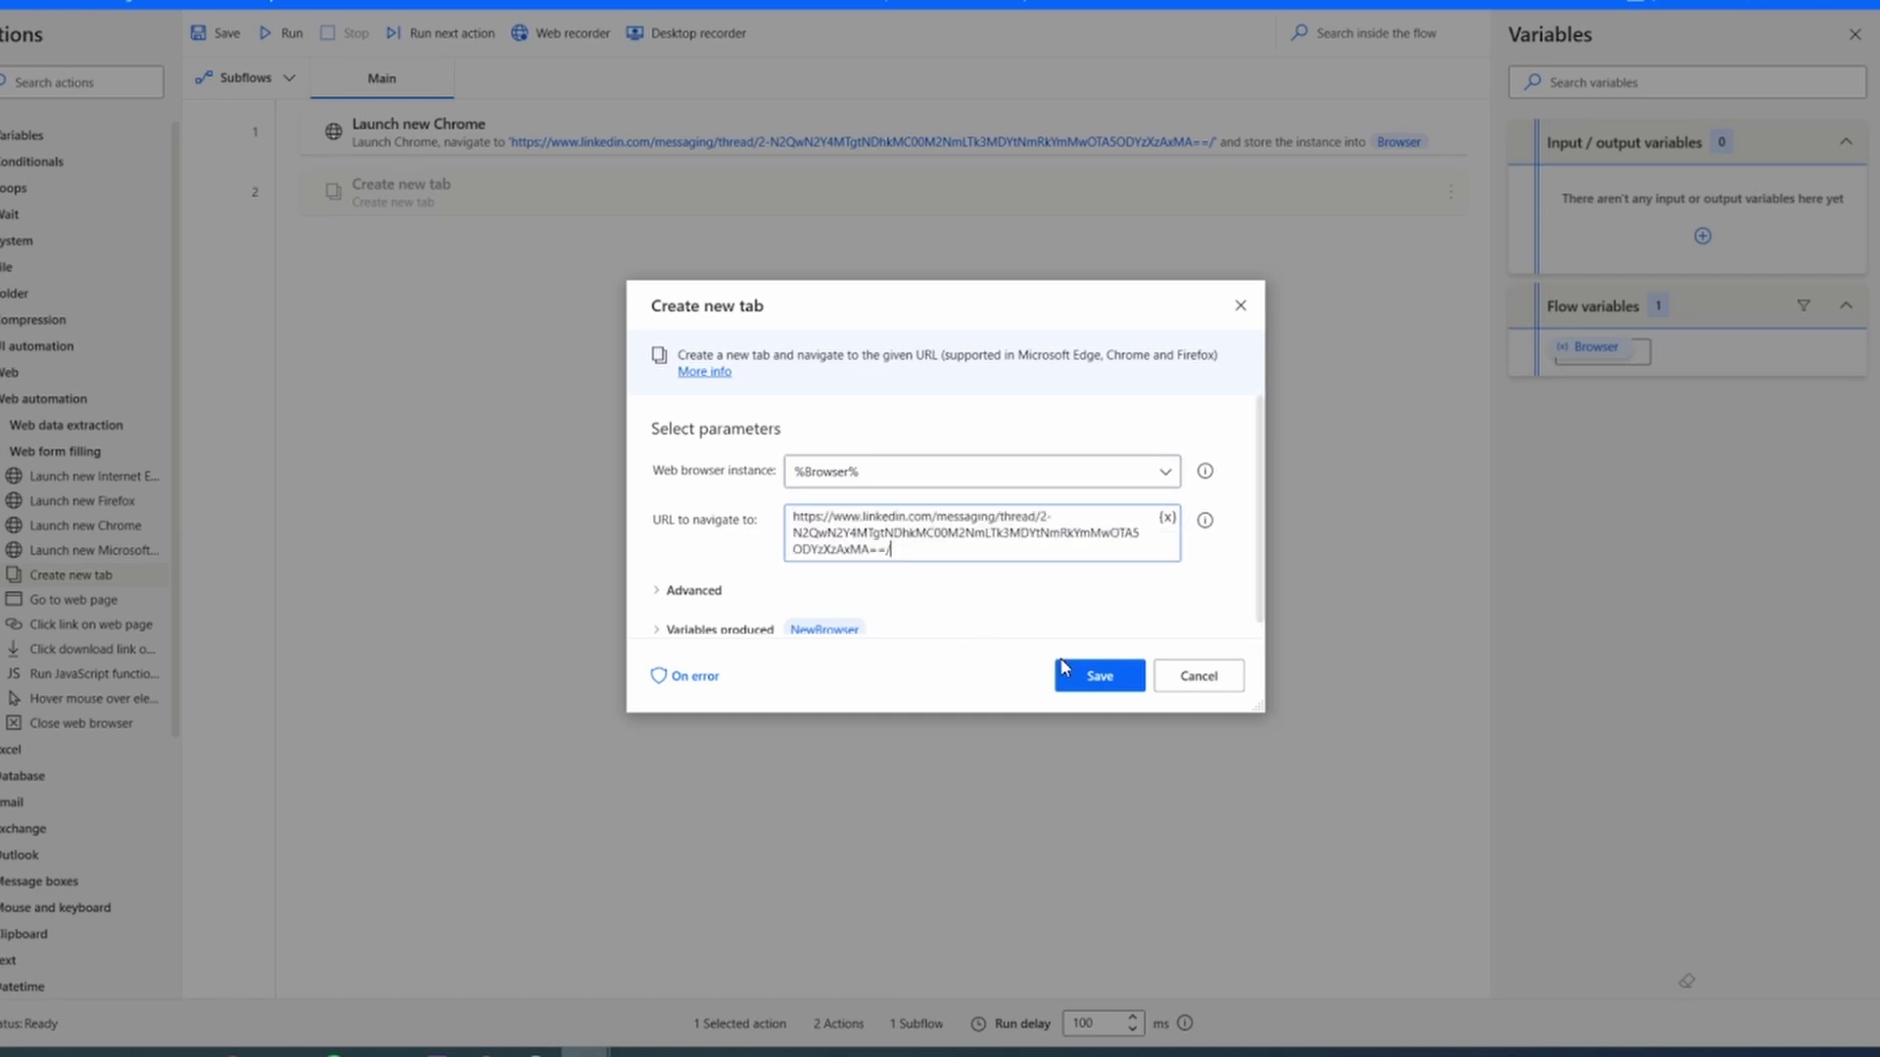
left_click(1096, 676)
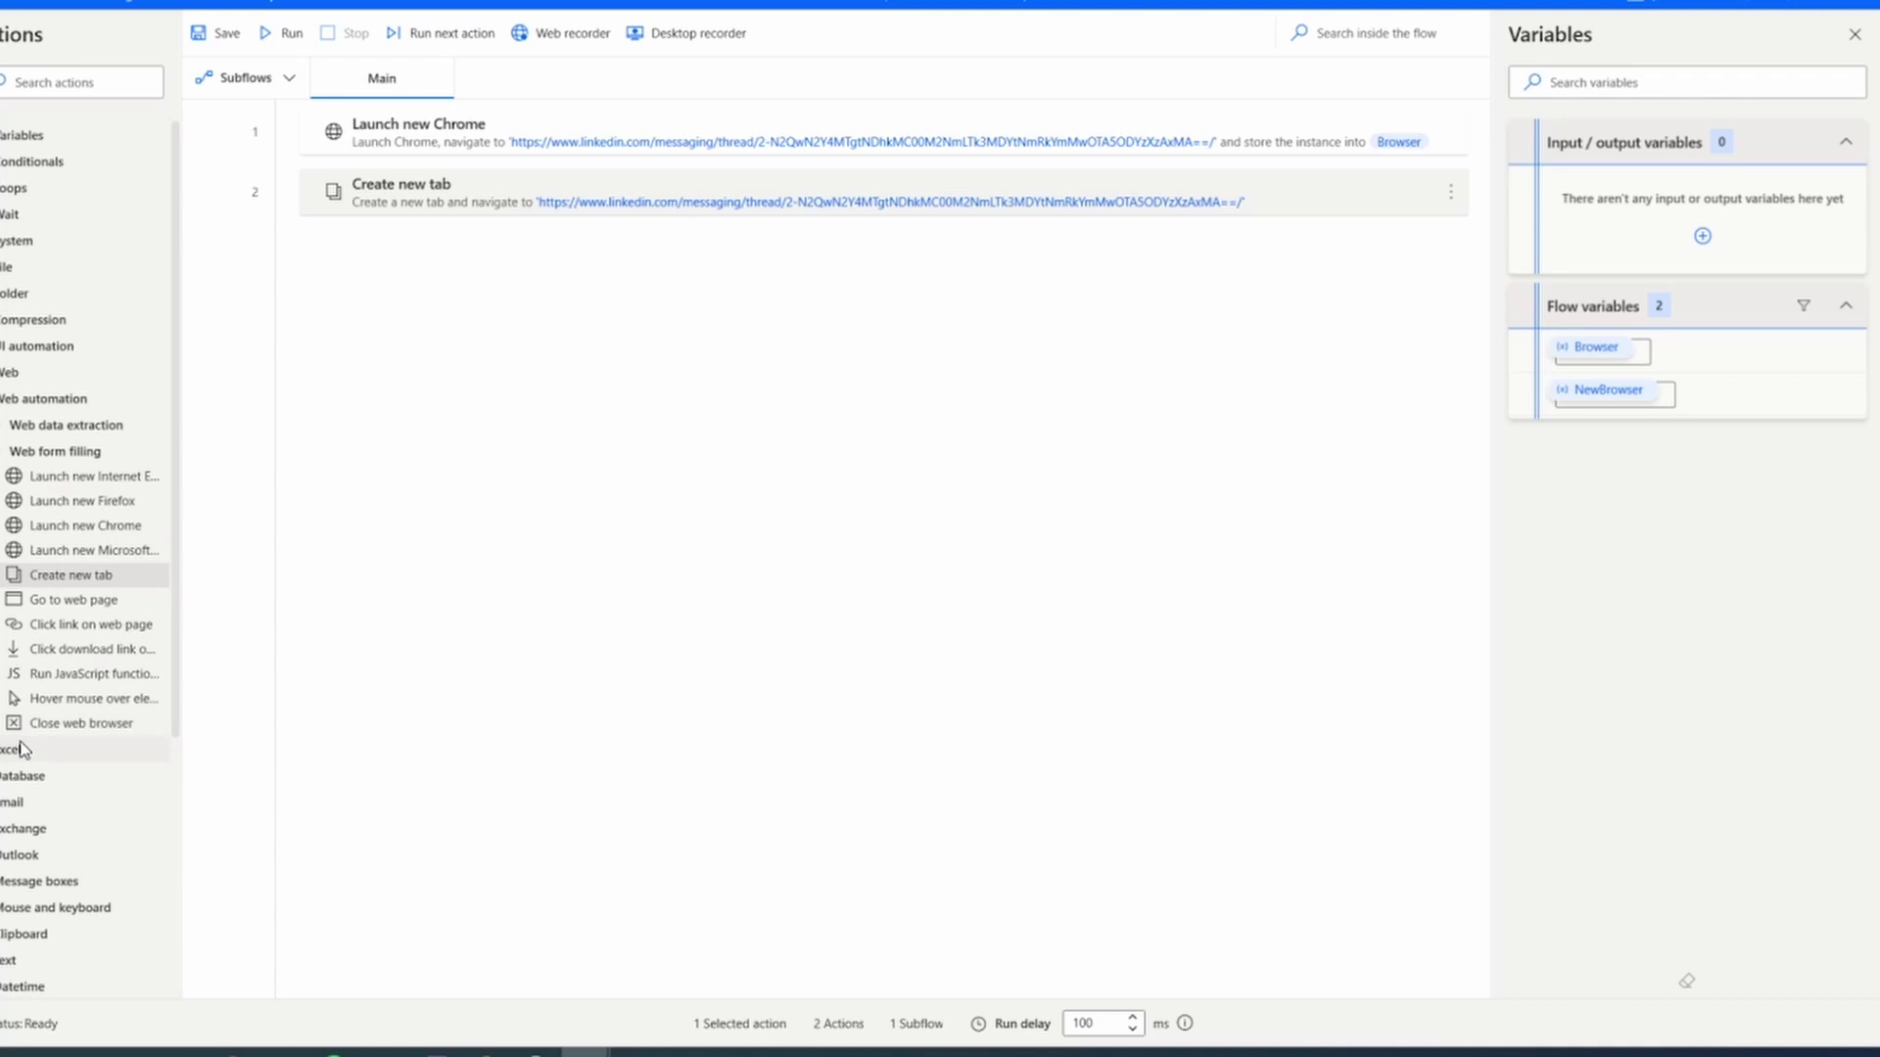
left_click(18, 427)
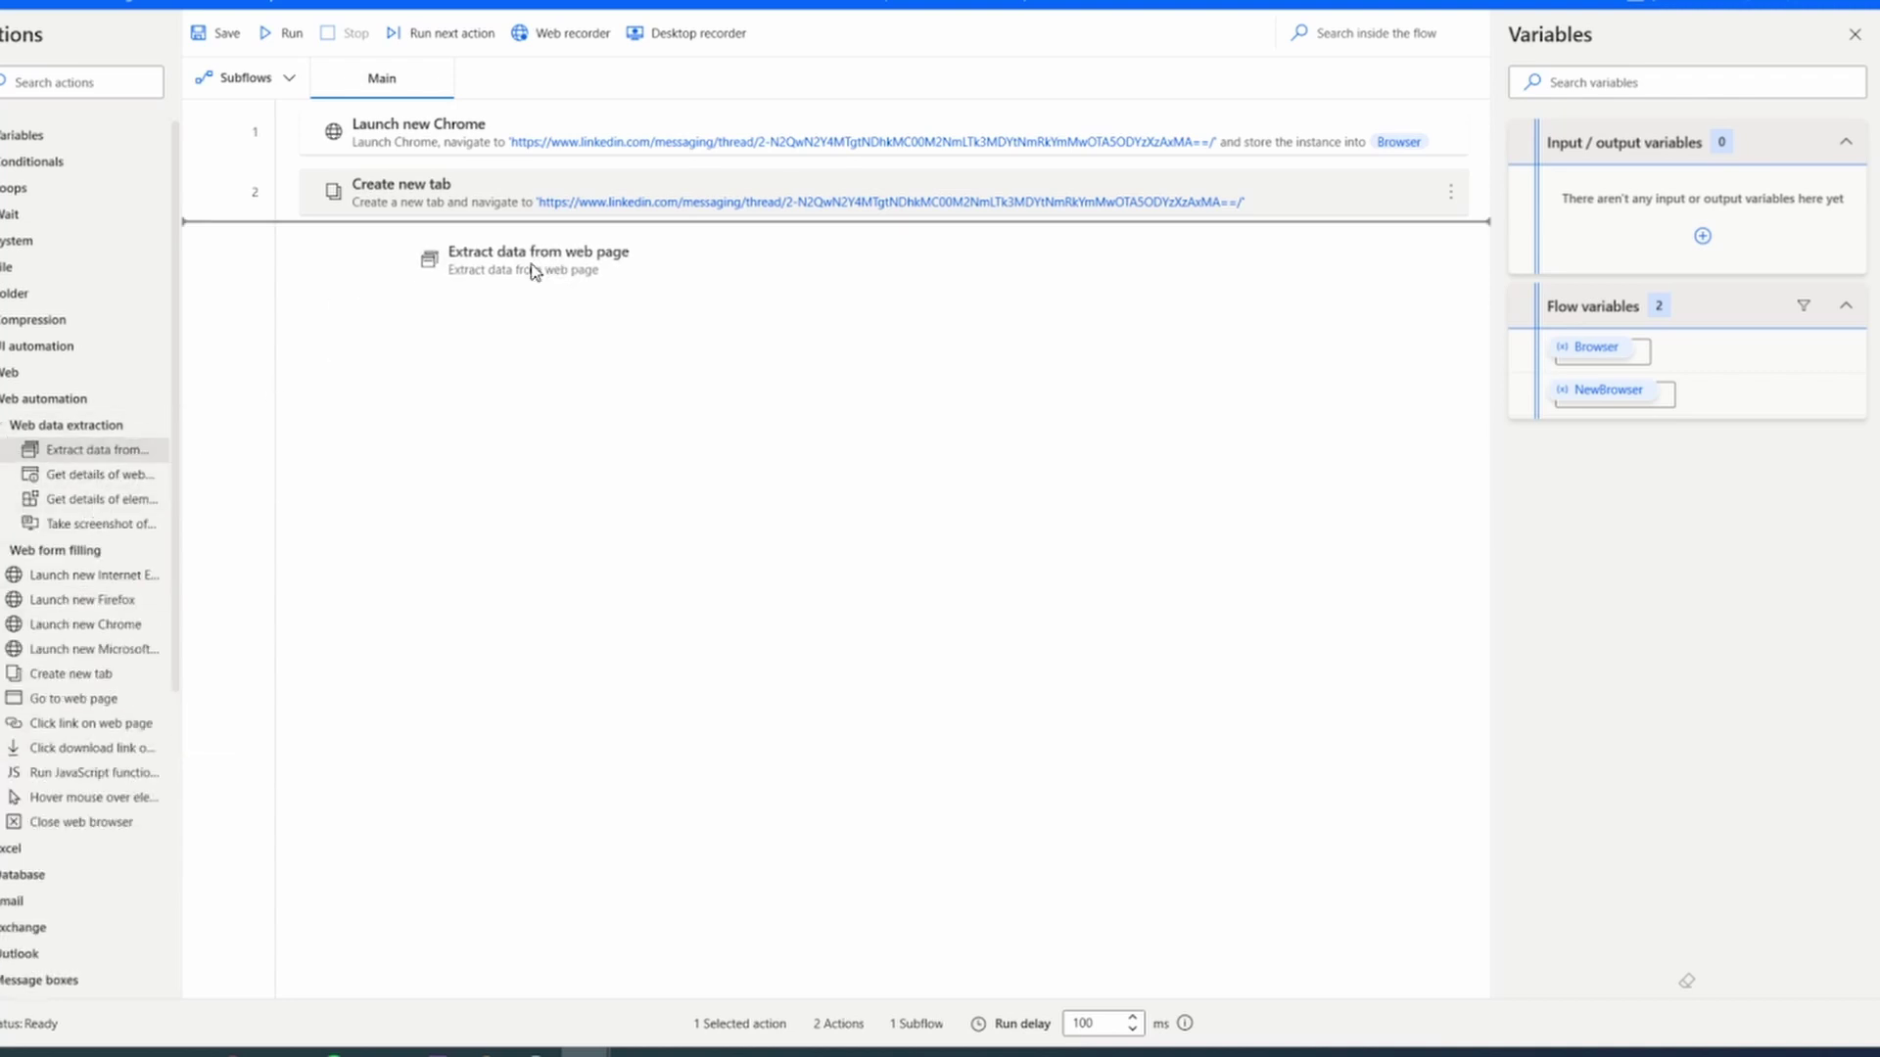
Step: Insert Extract data from web page as step 3 without a browser variable, and save it
left_click_drag(534, 271, 535, 272)
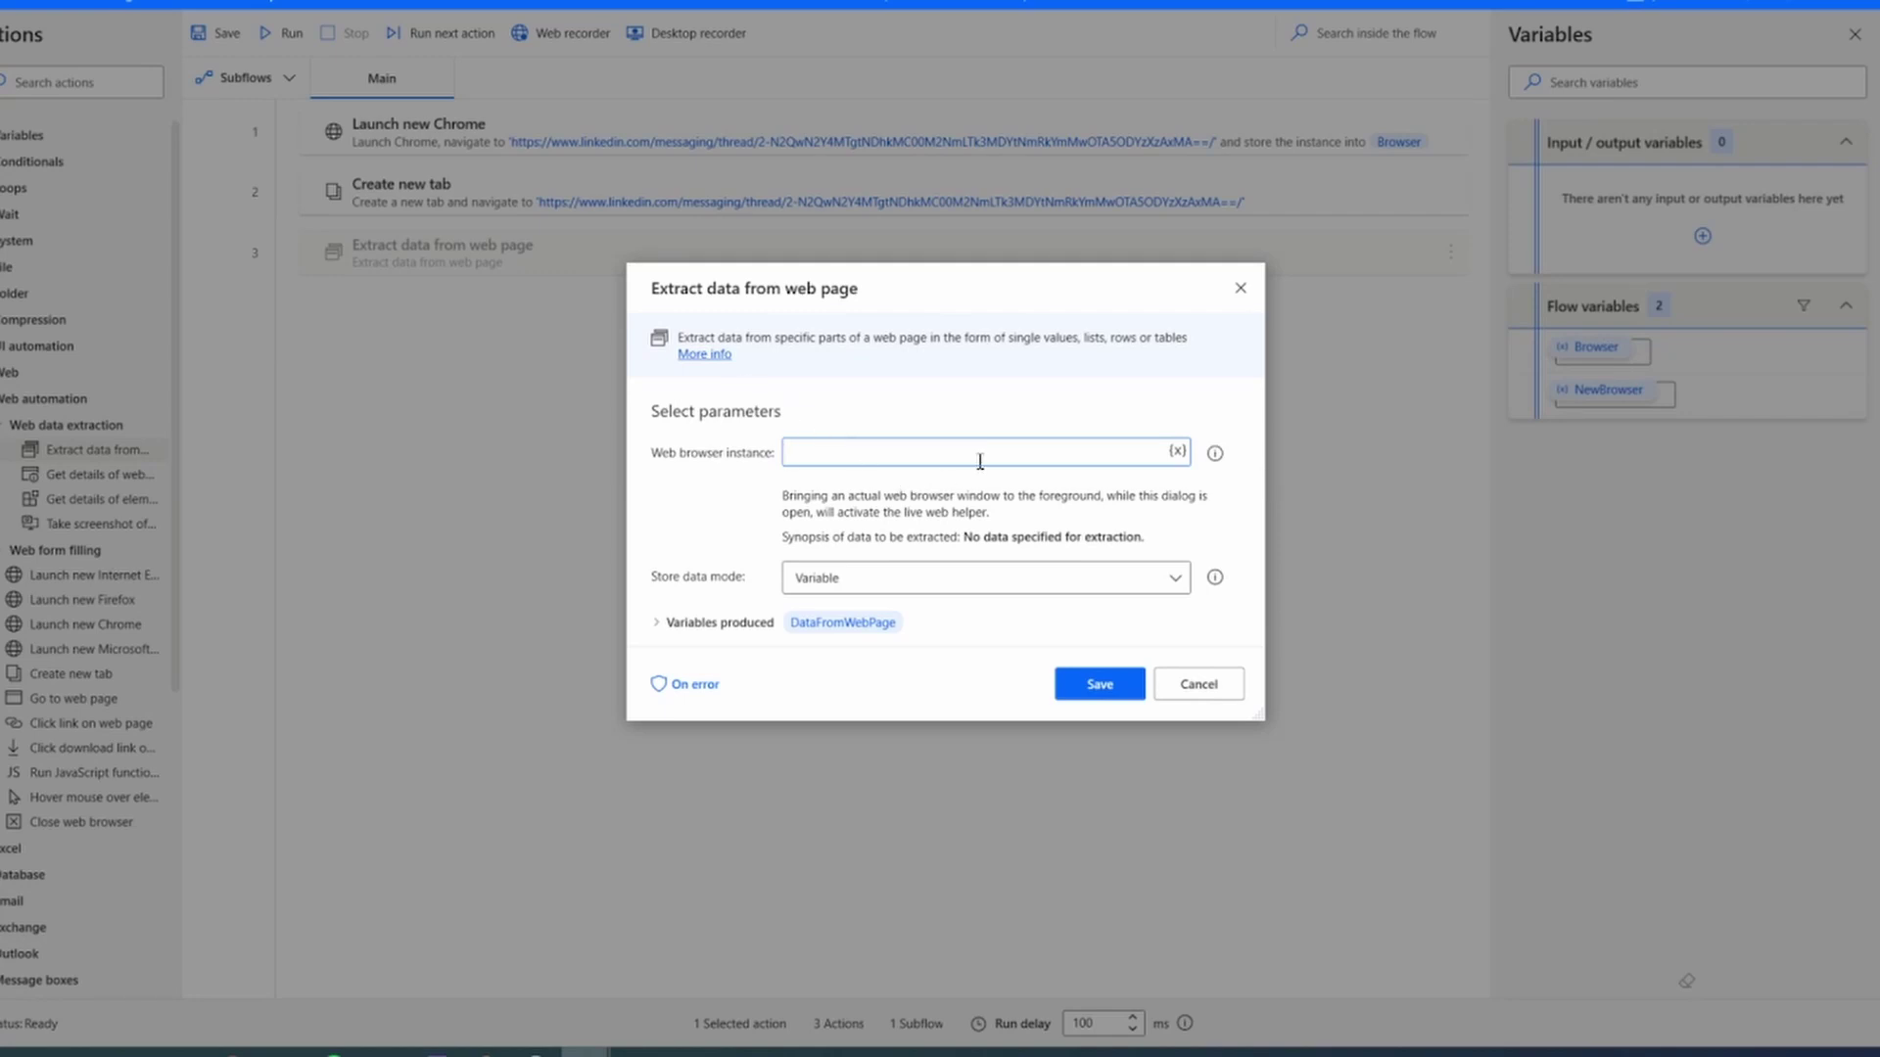
left_click(1178, 453)
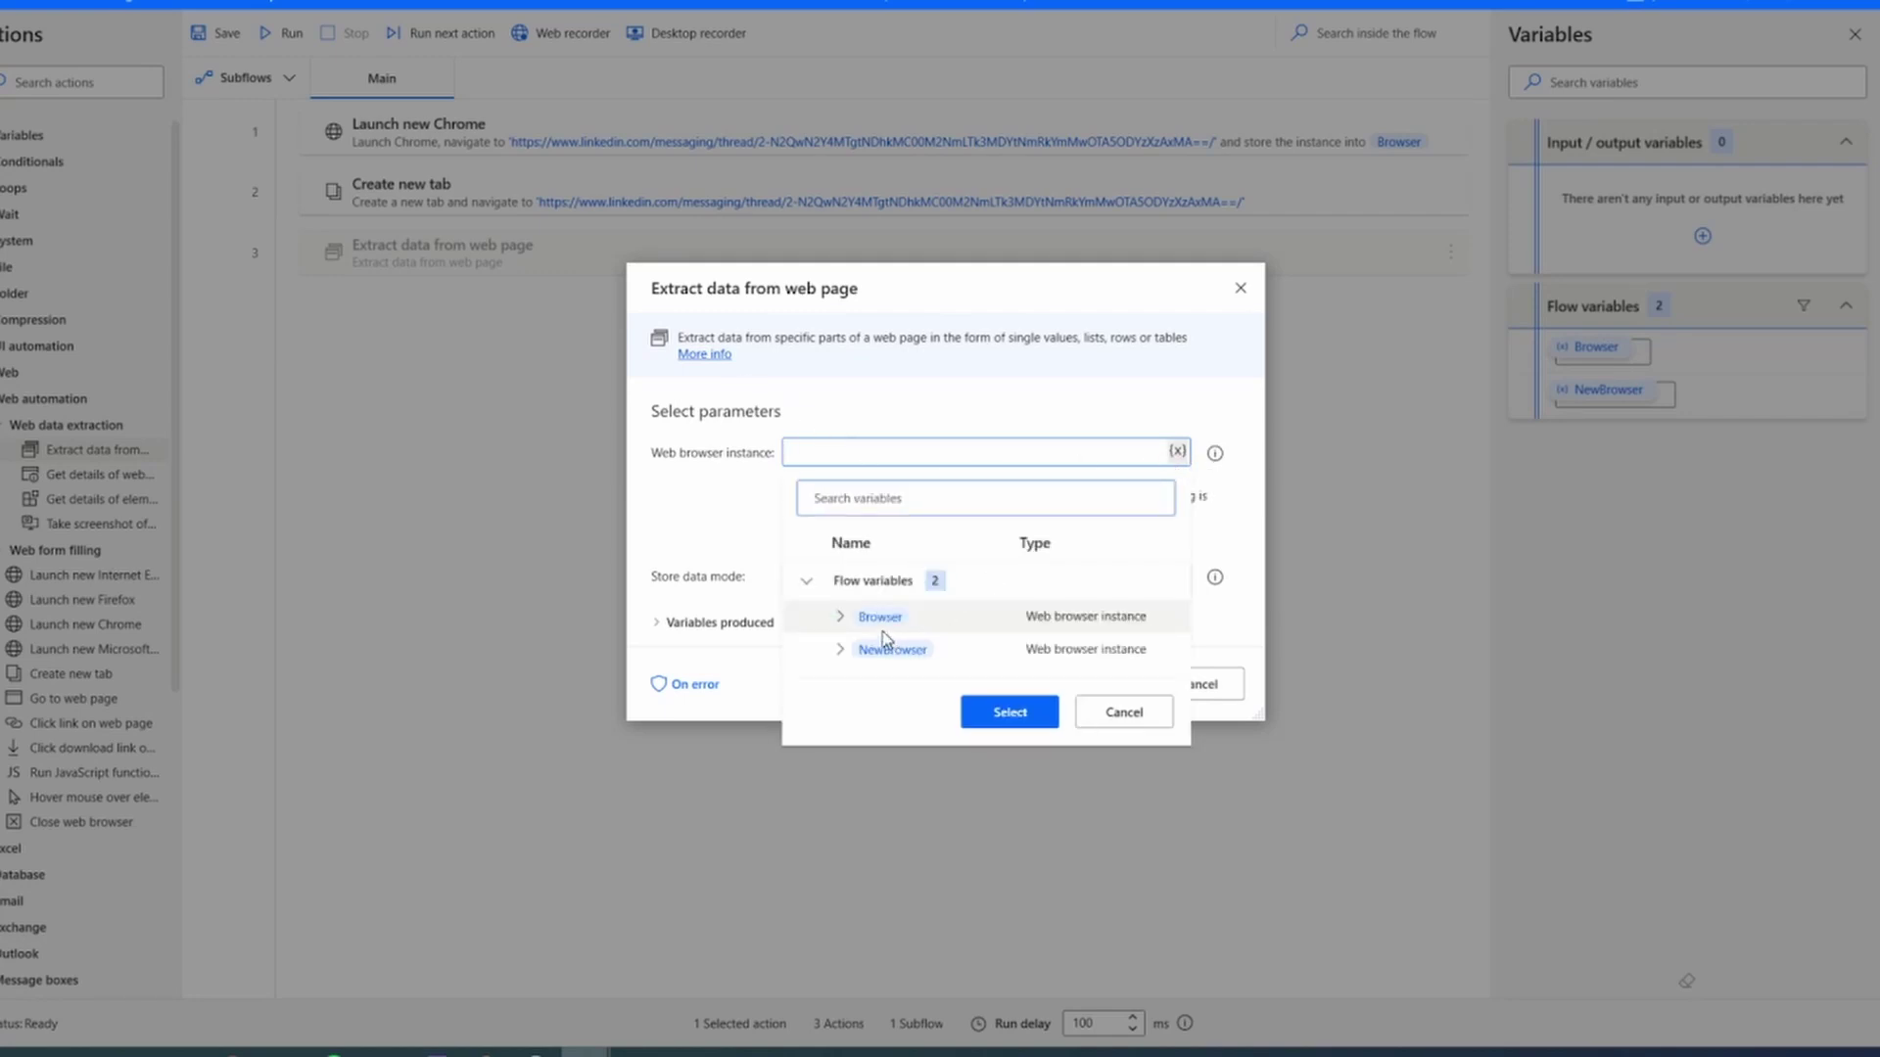
key("Escape")
left_click(1117, 689)
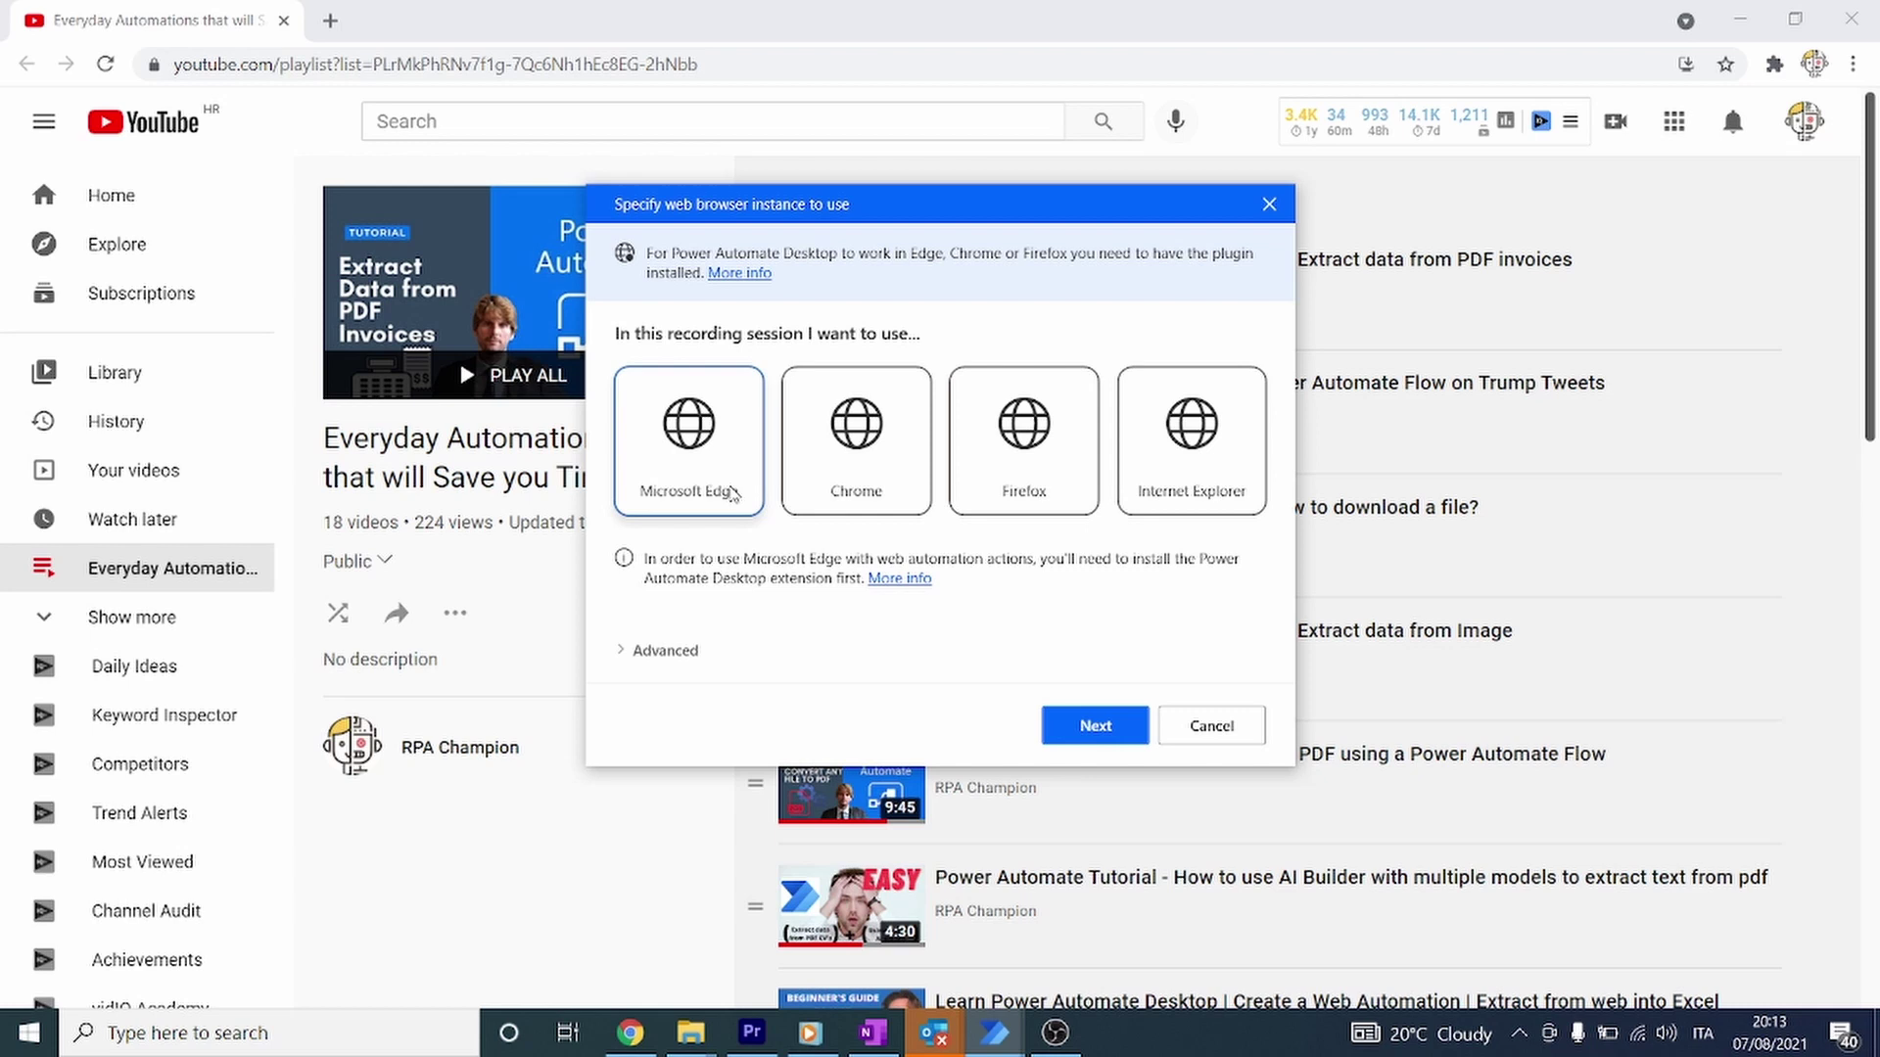
Step: Start recording in Chrome and extract the first video title's text
left_click(1095, 725)
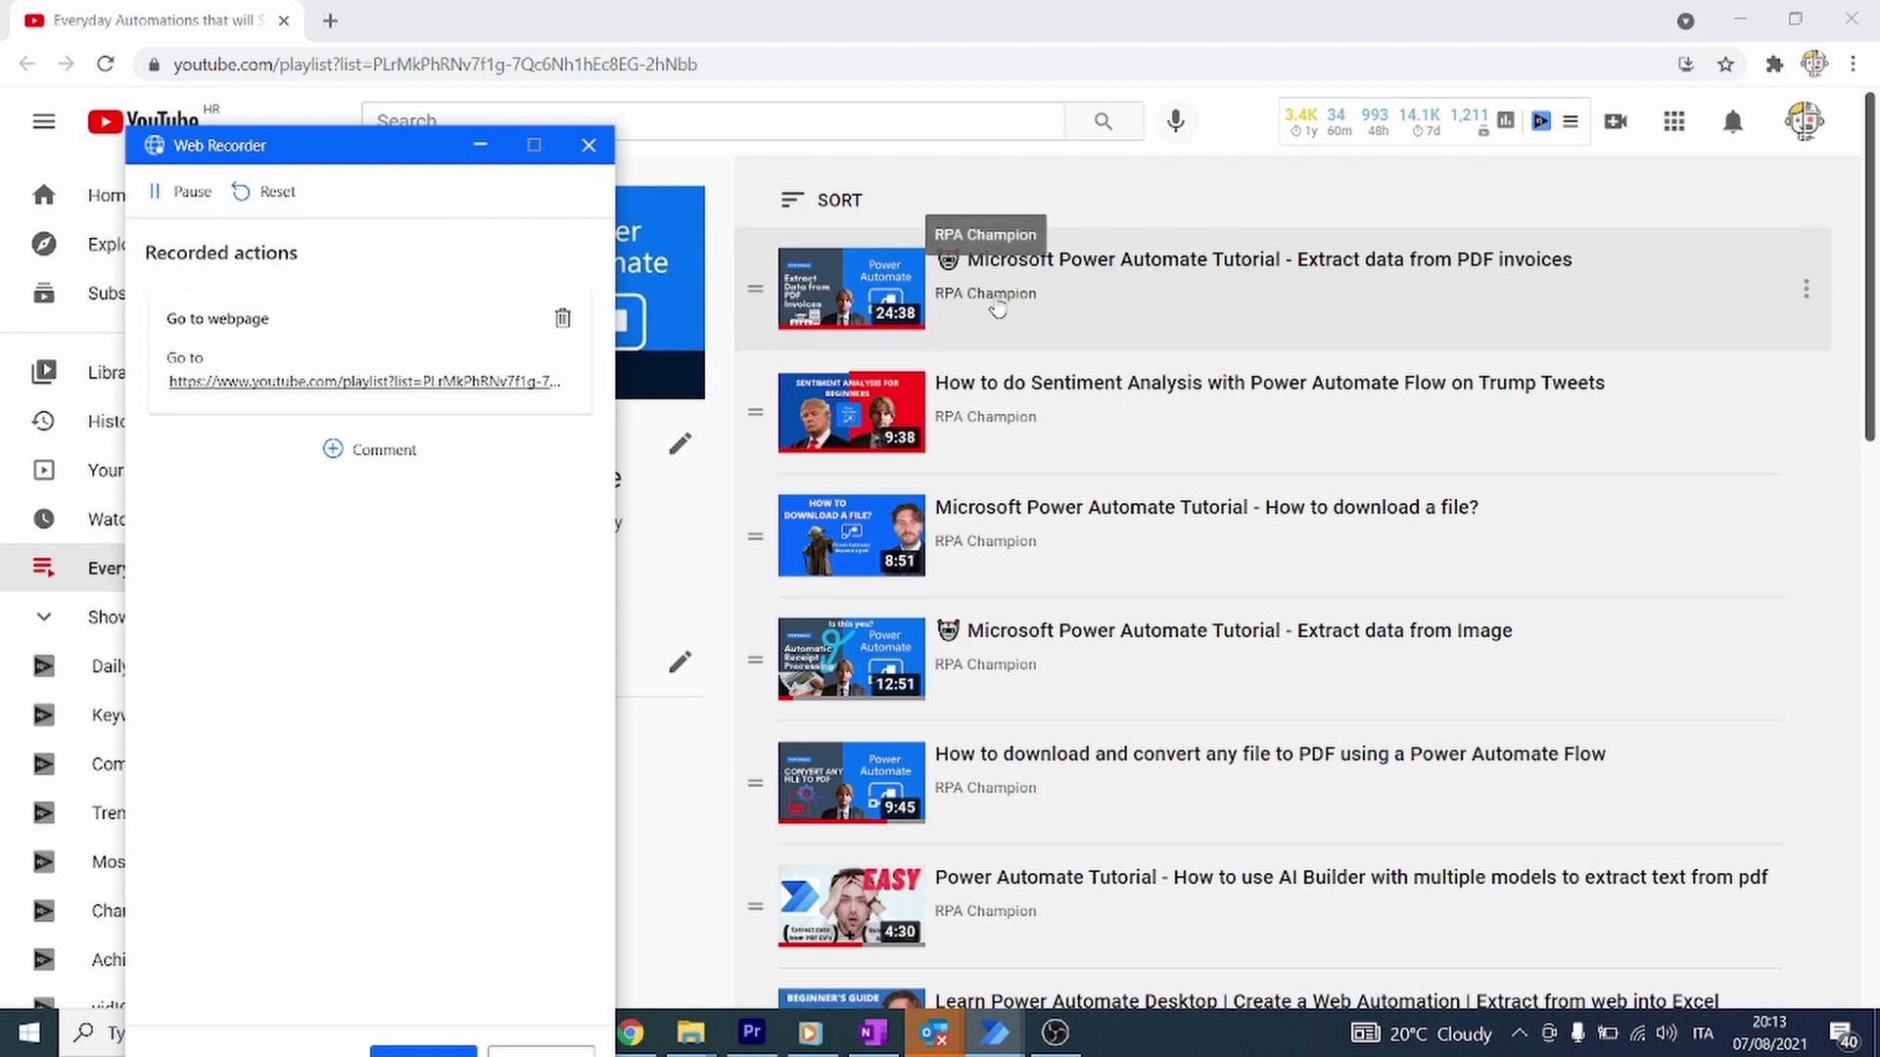
right_click(1063, 274)
key("Escape")
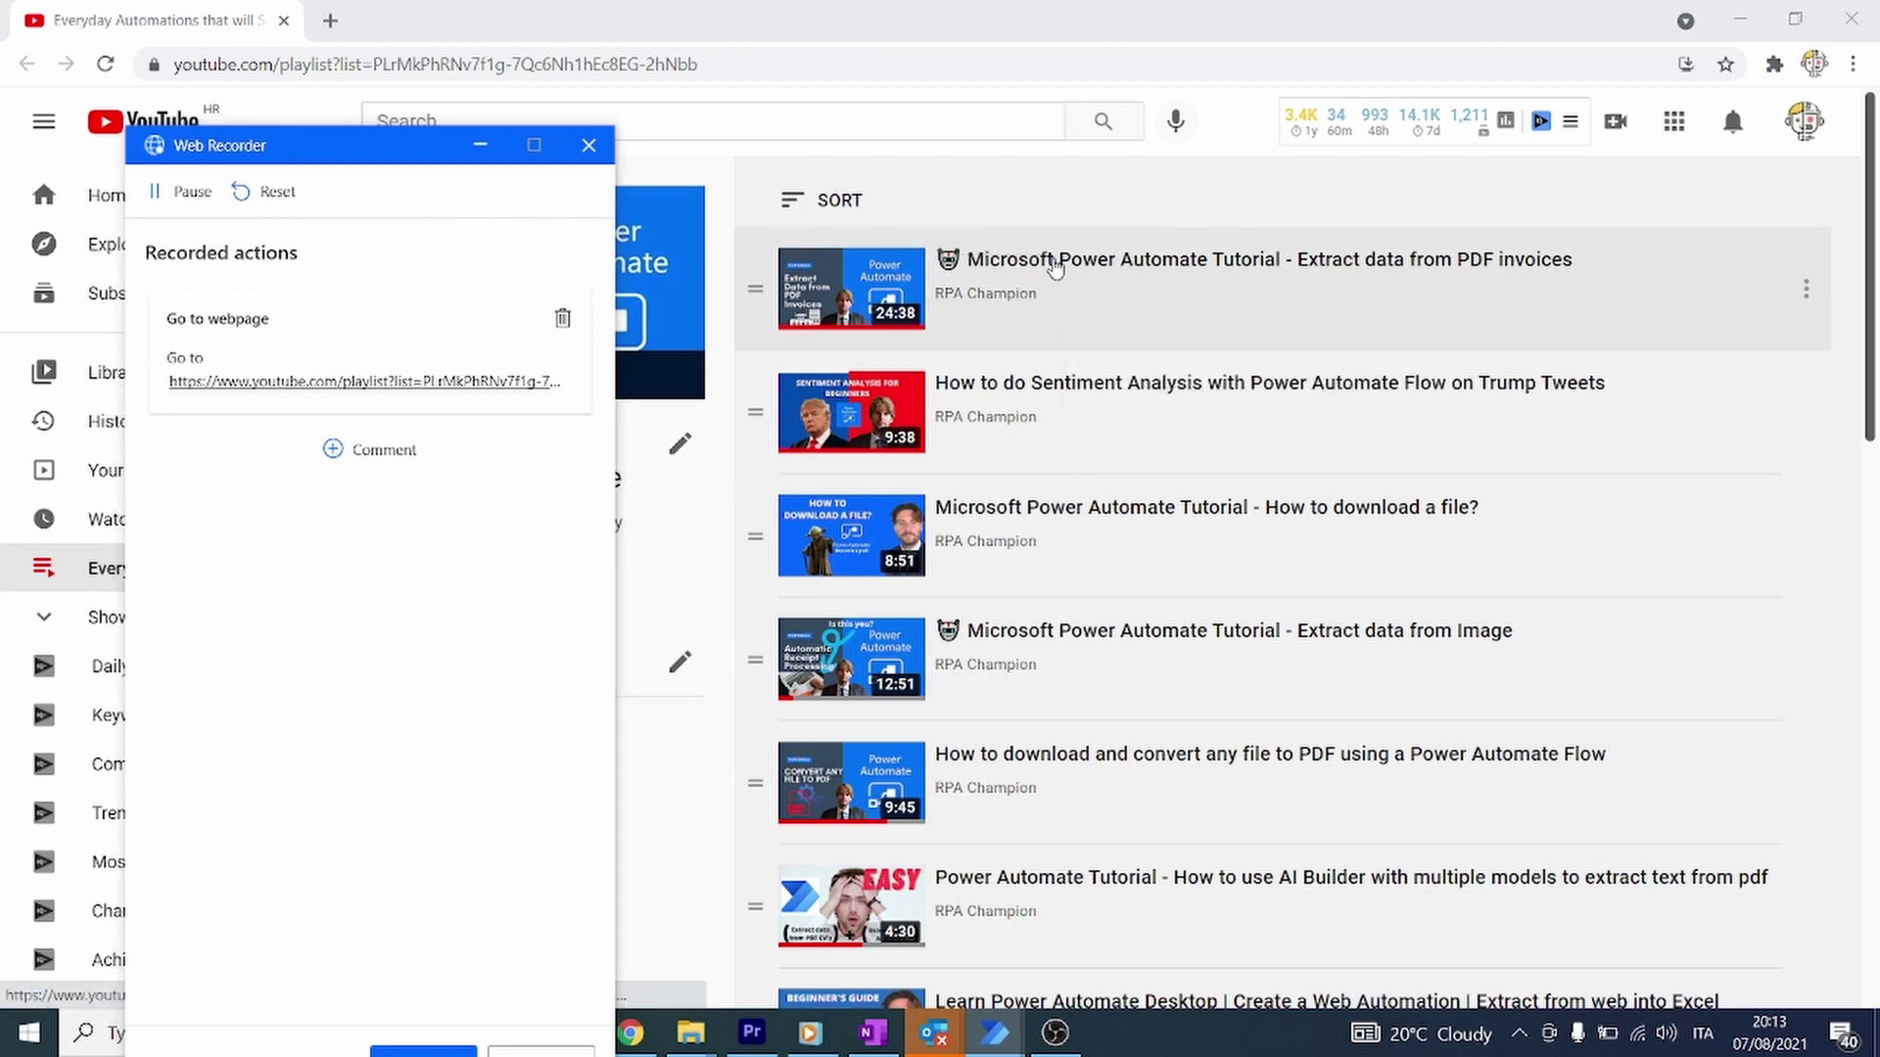
right_click(1054, 267)
mouse_move(1192, 299)
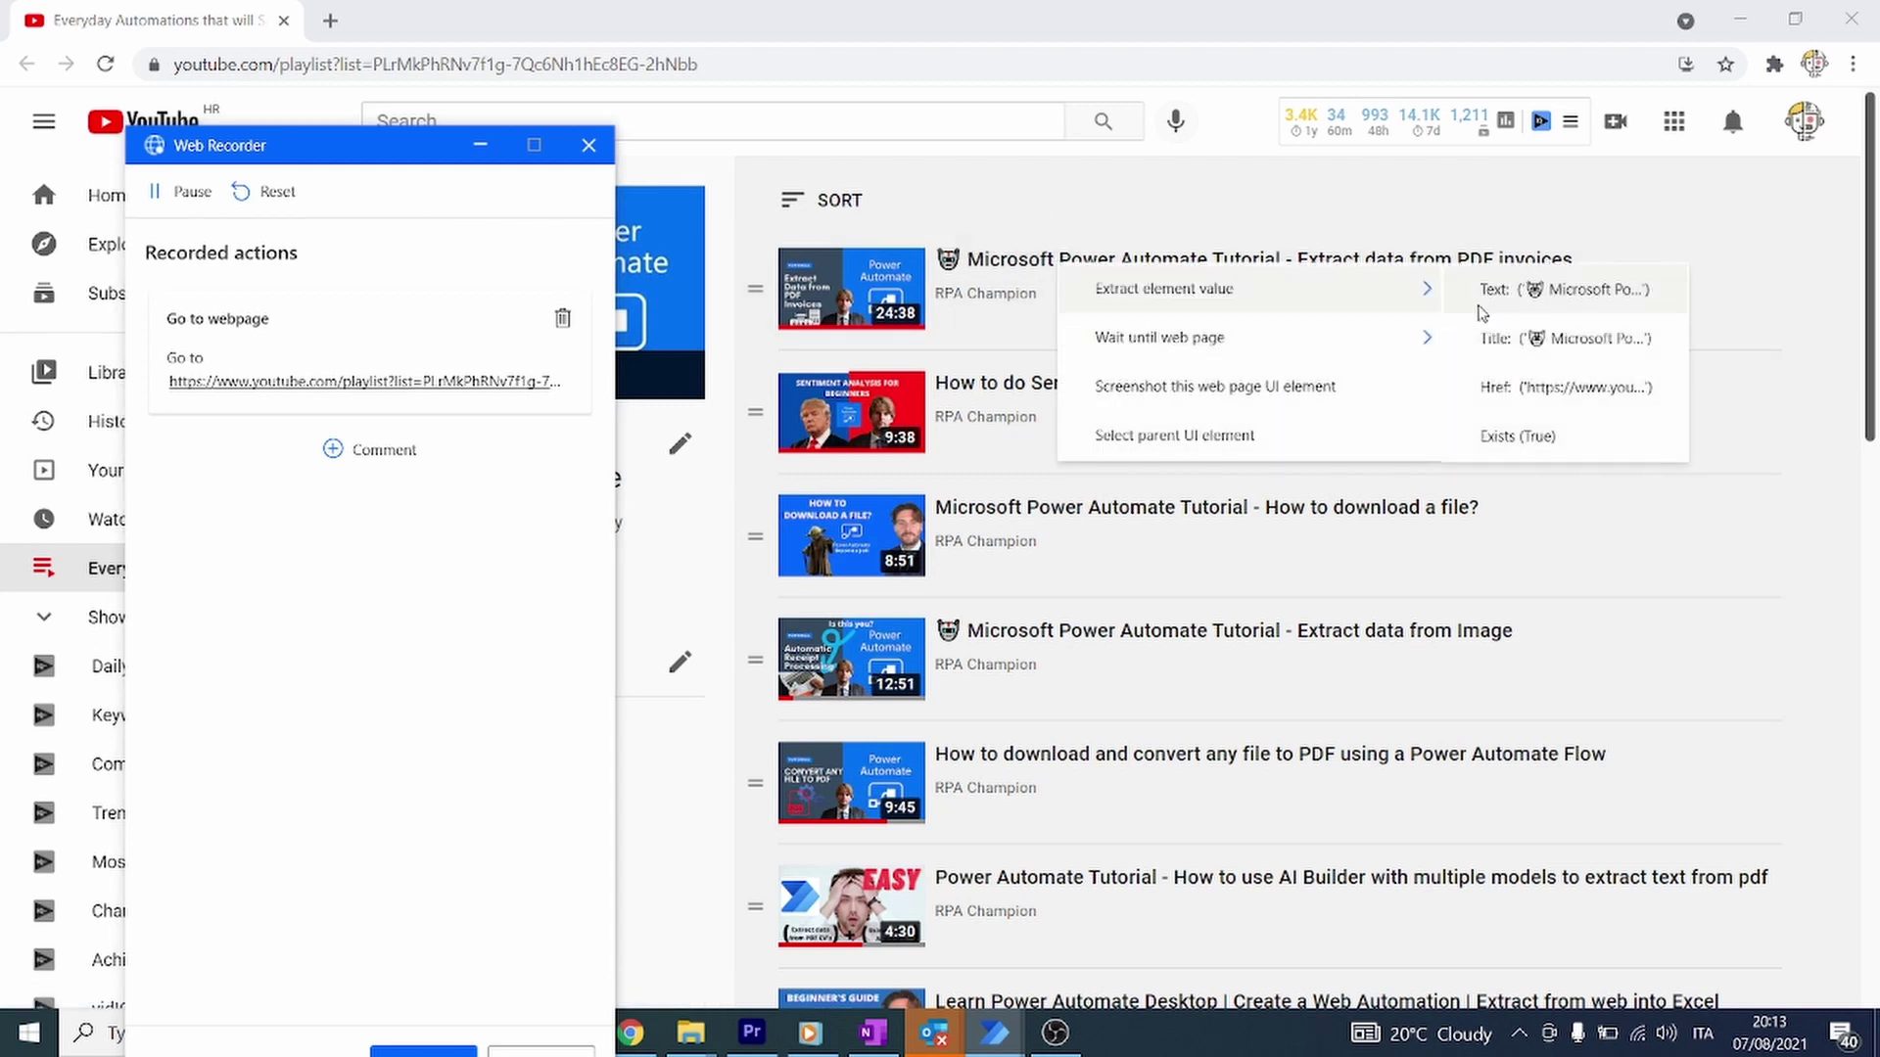
left_click(1601, 291)
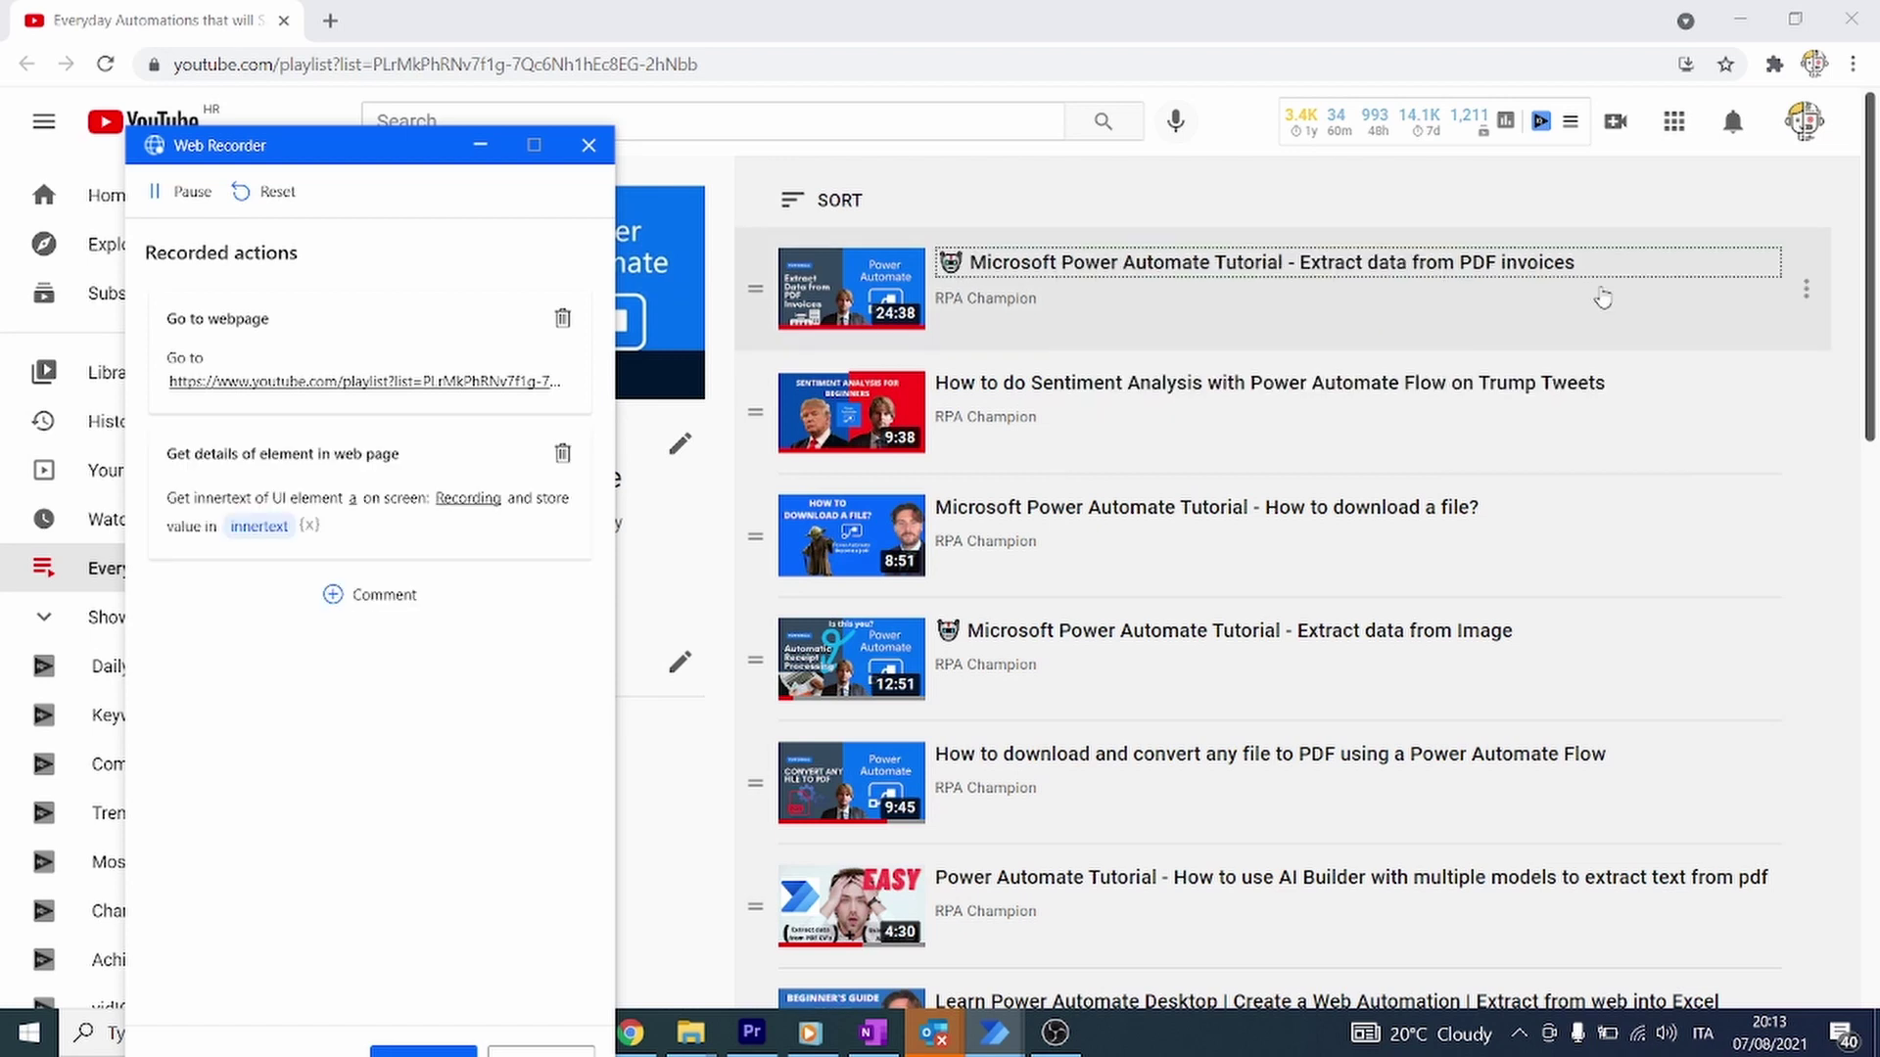
Step: Add each video's link (Href), thumbnail source (Src) and title text as table columns
right_click(1194, 270)
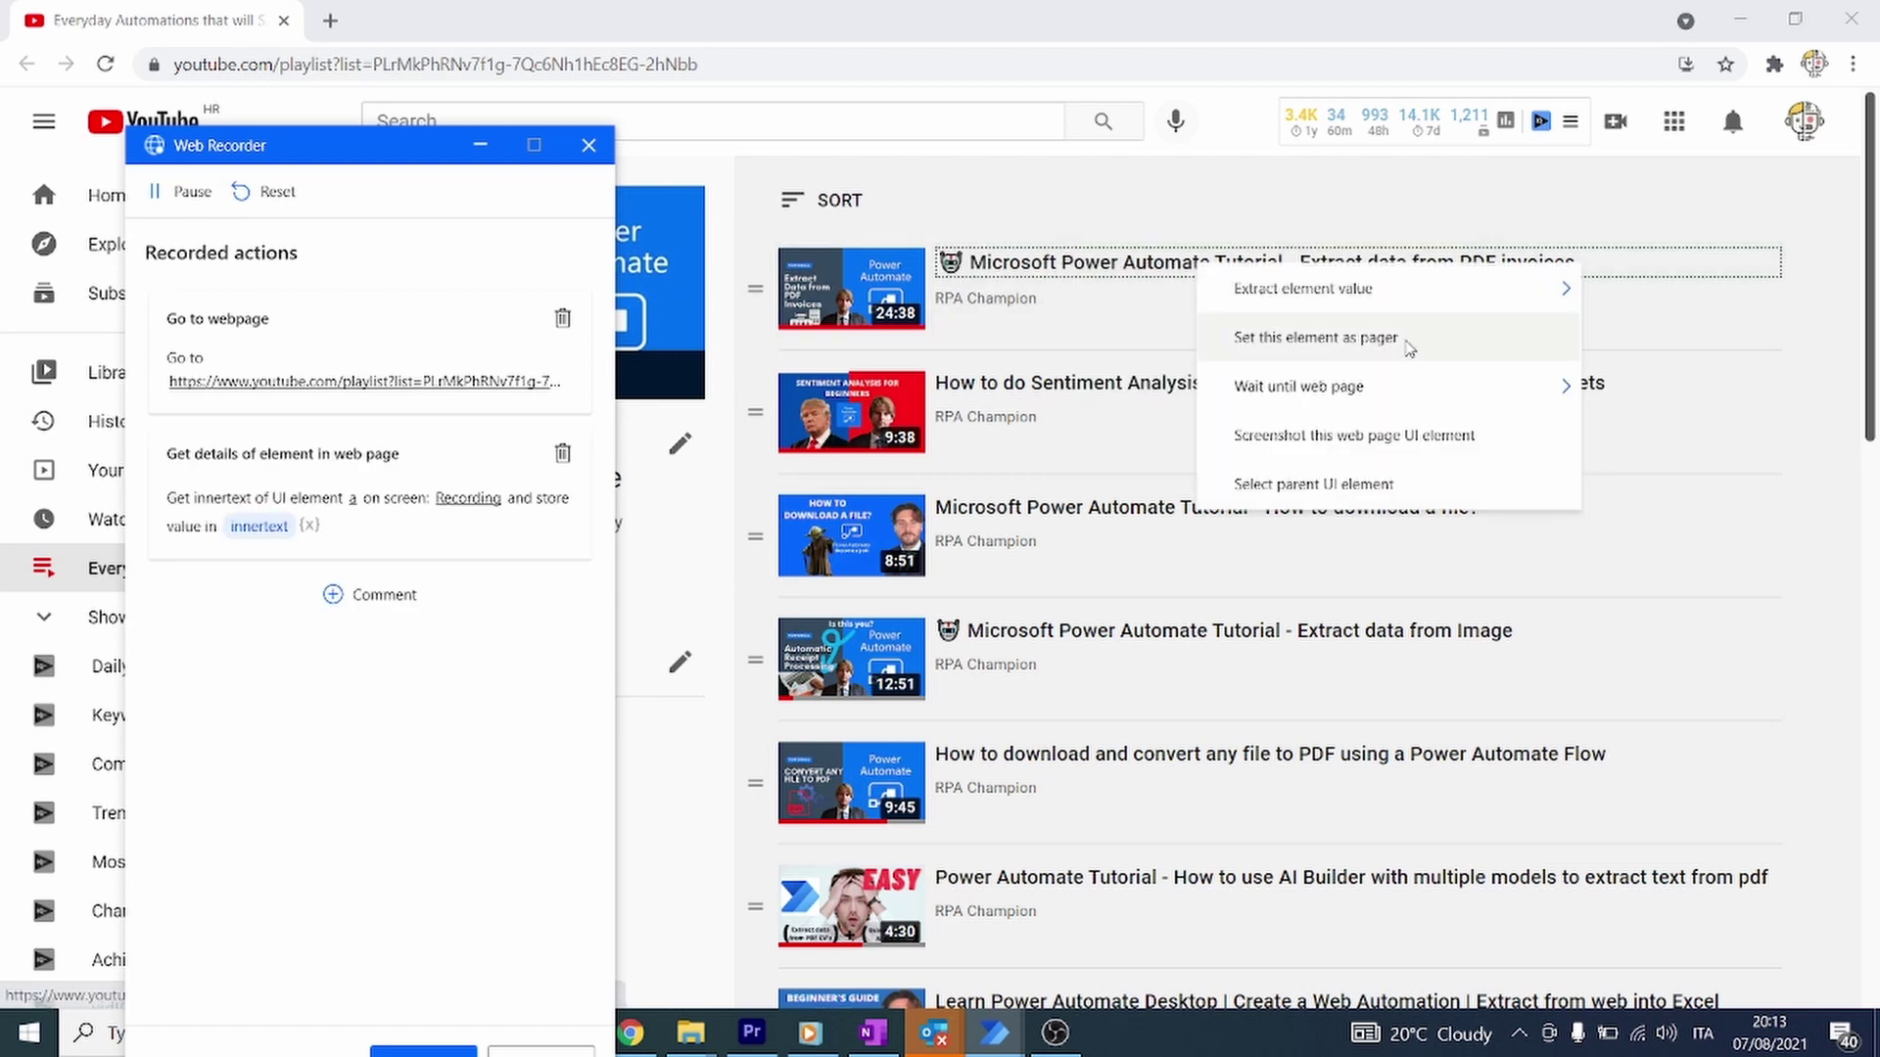
mouse_move(1549, 283)
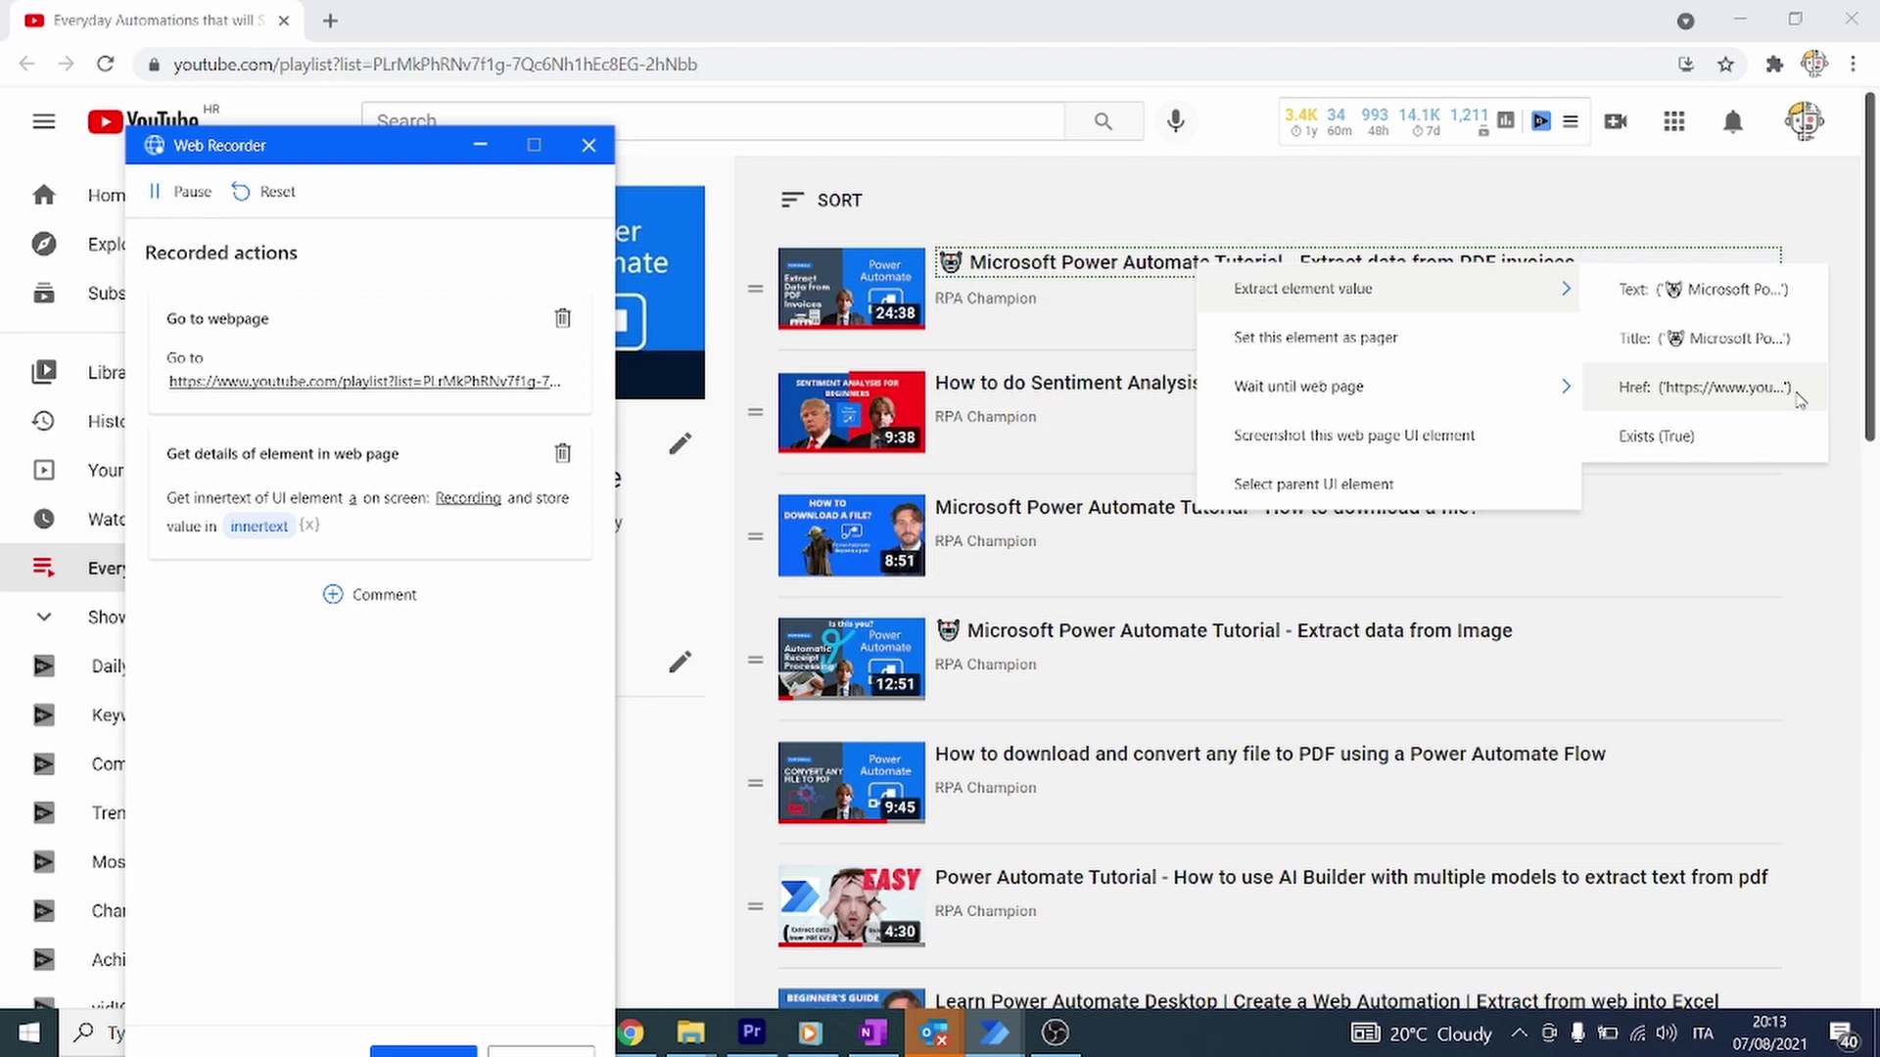
left_click(1765, 392)
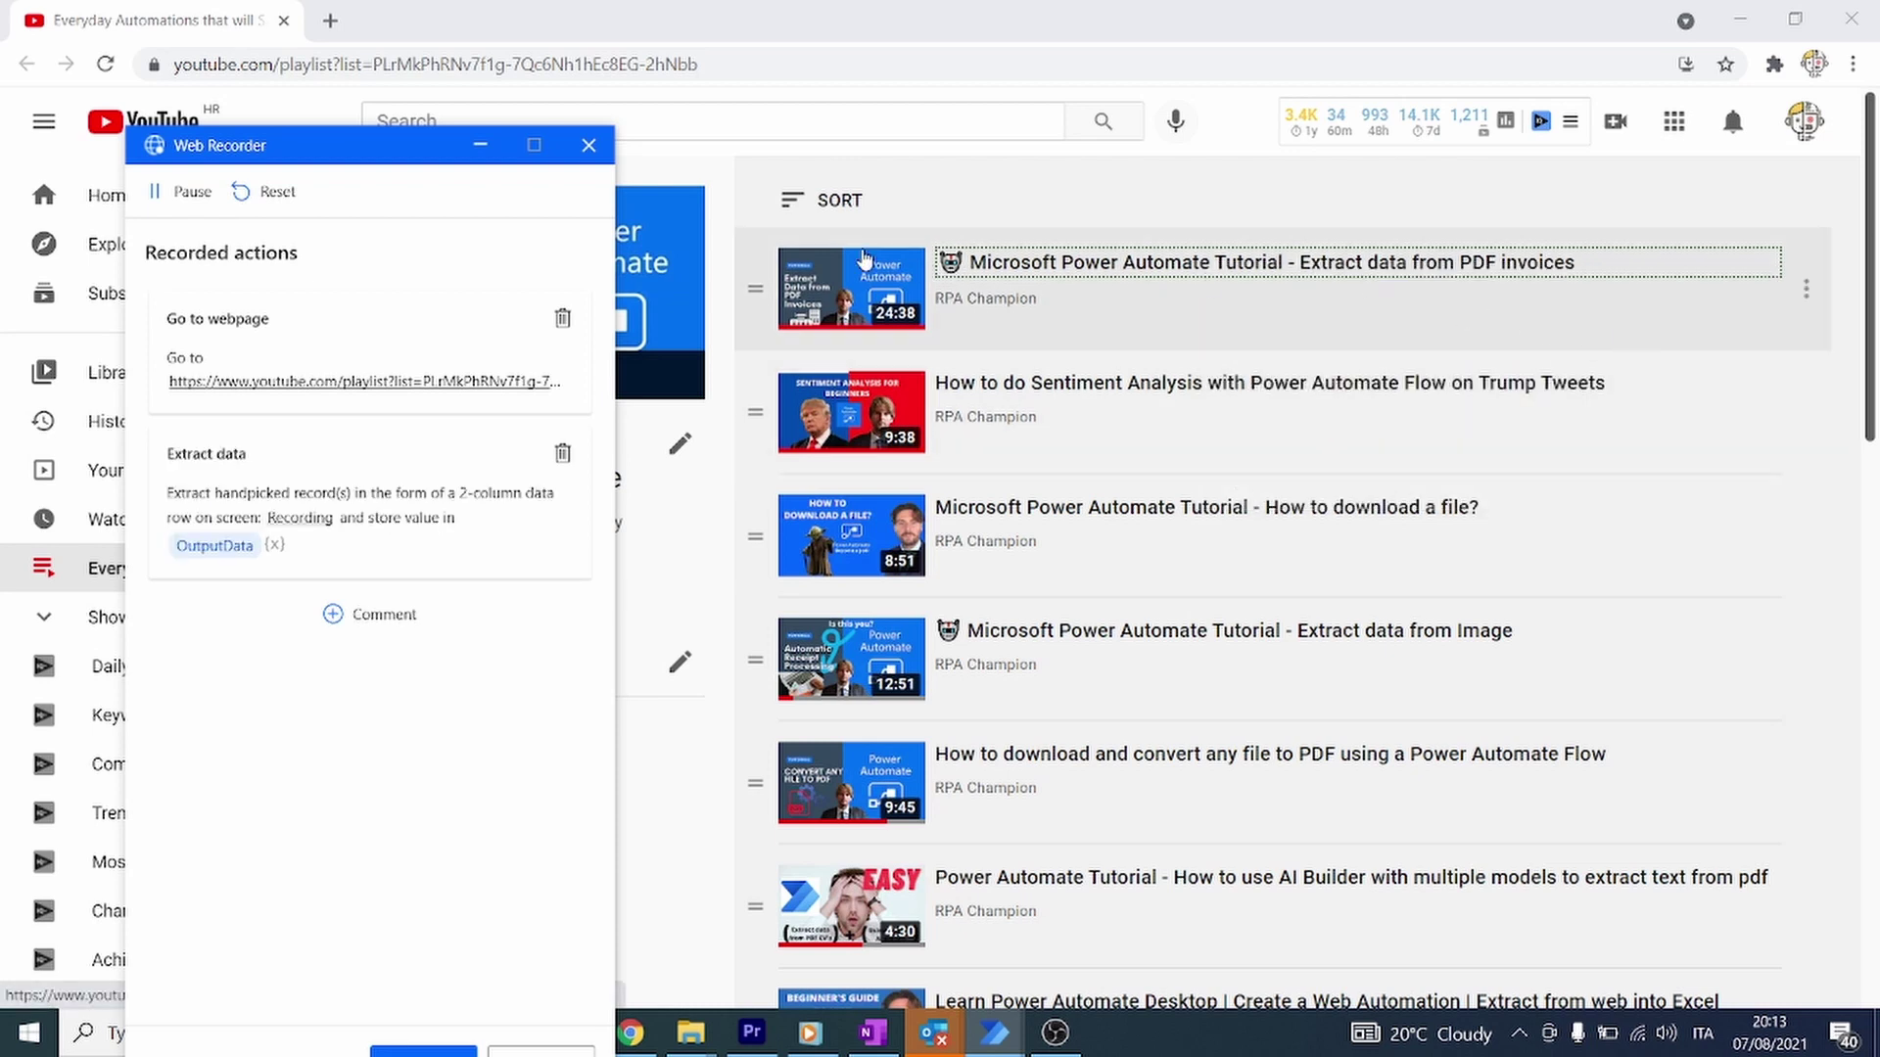
right_click(830, 282)
mouse_move(914, 316)
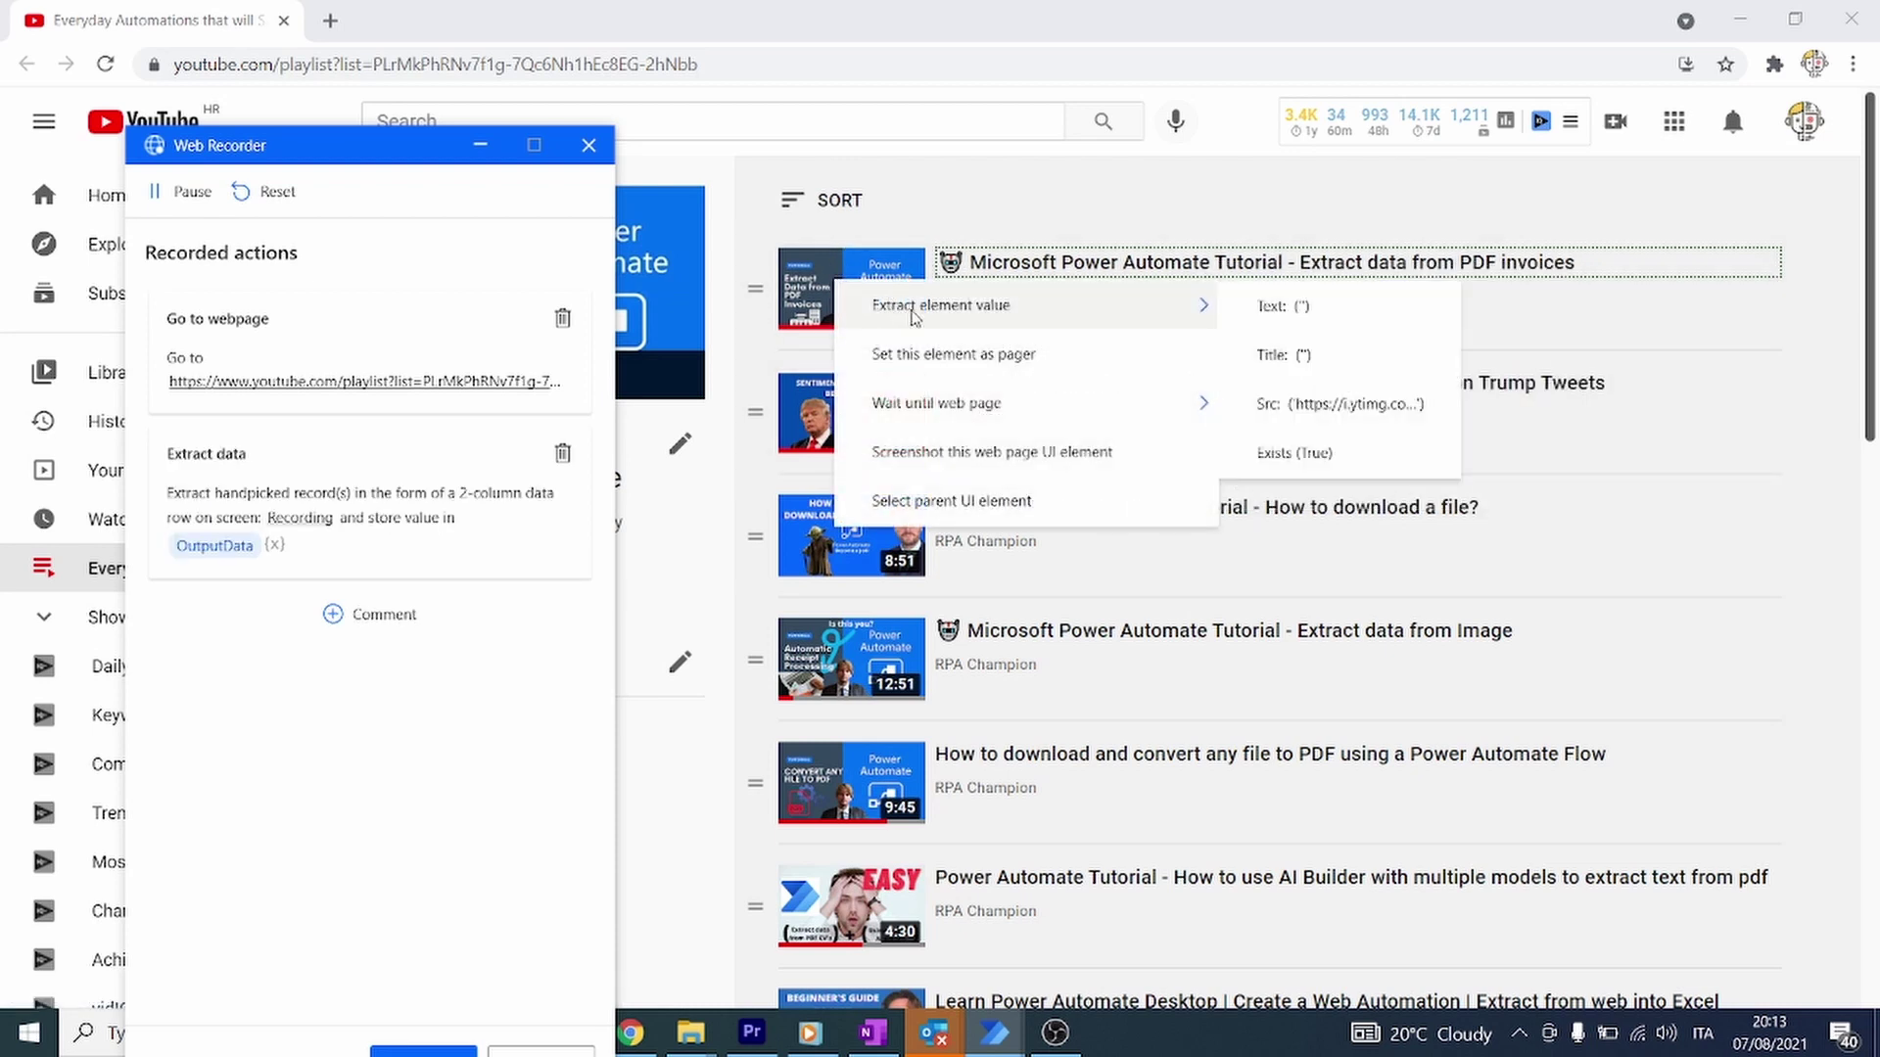
left_click(1374, 416)
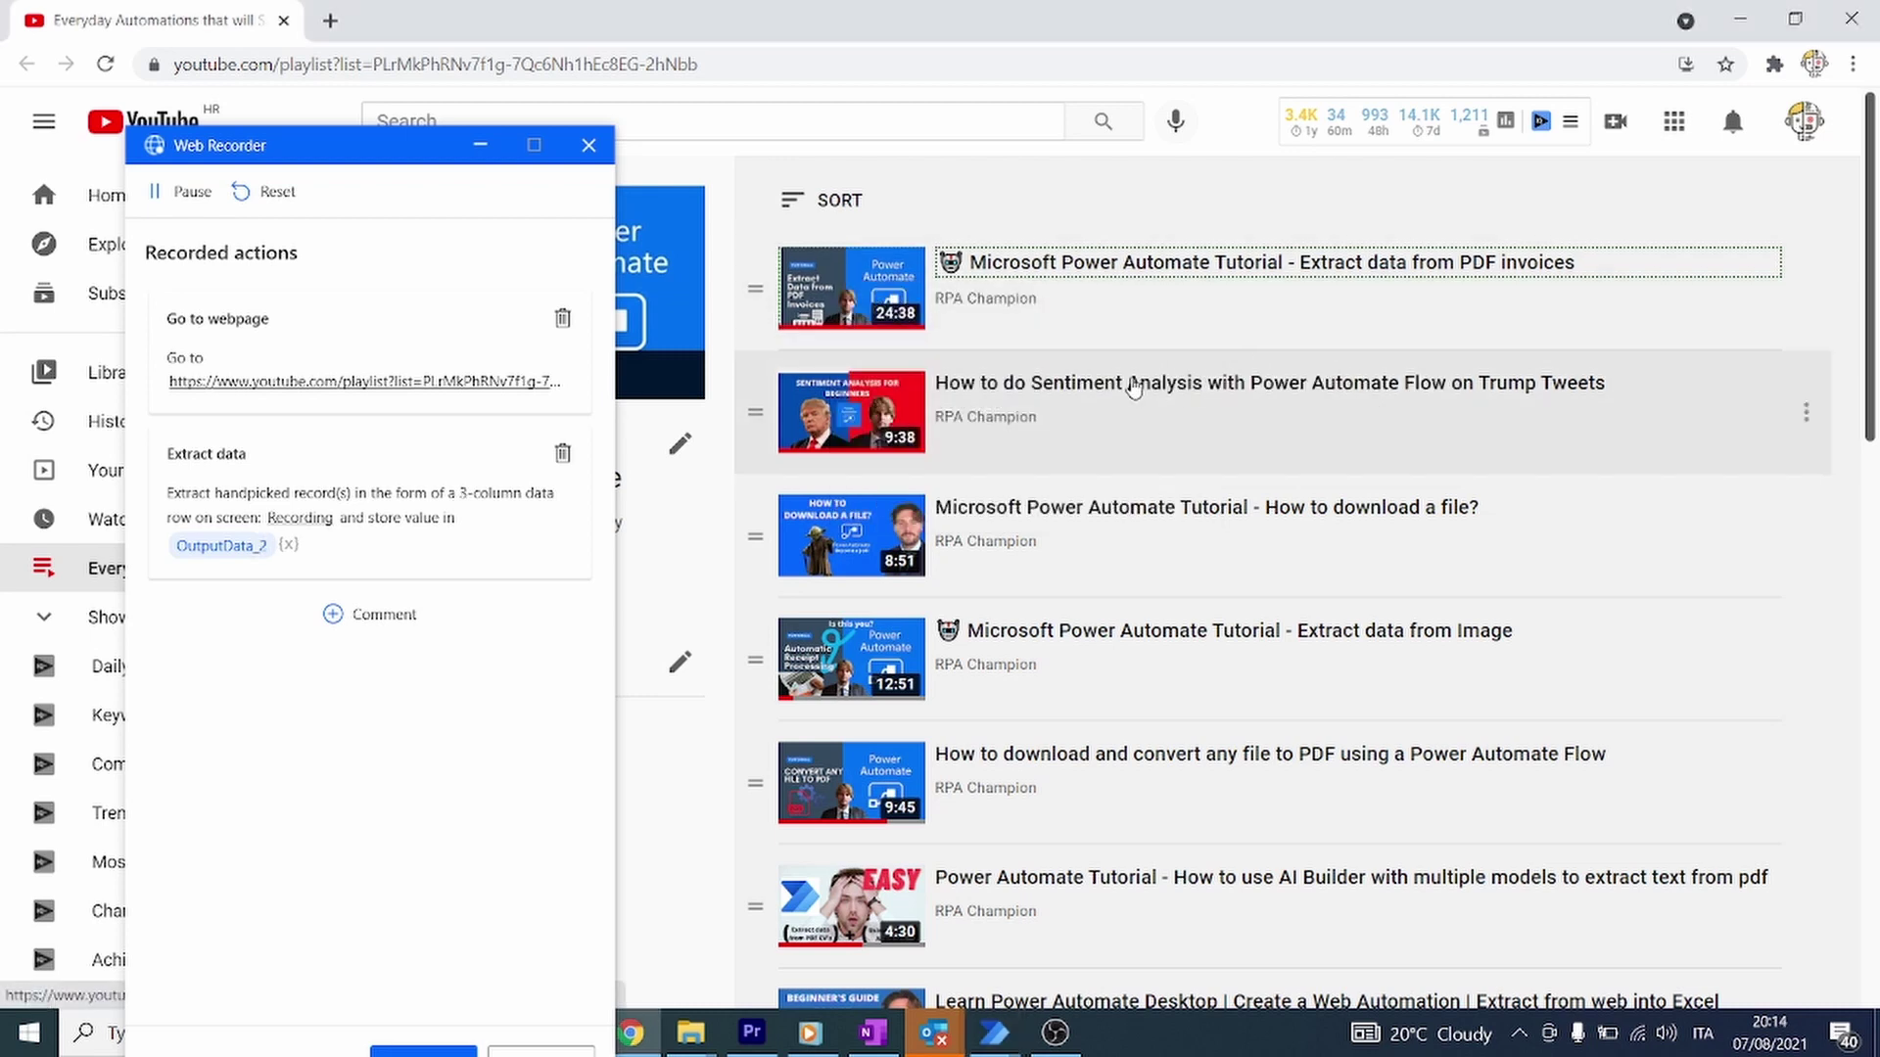
right_click(1094, 391)
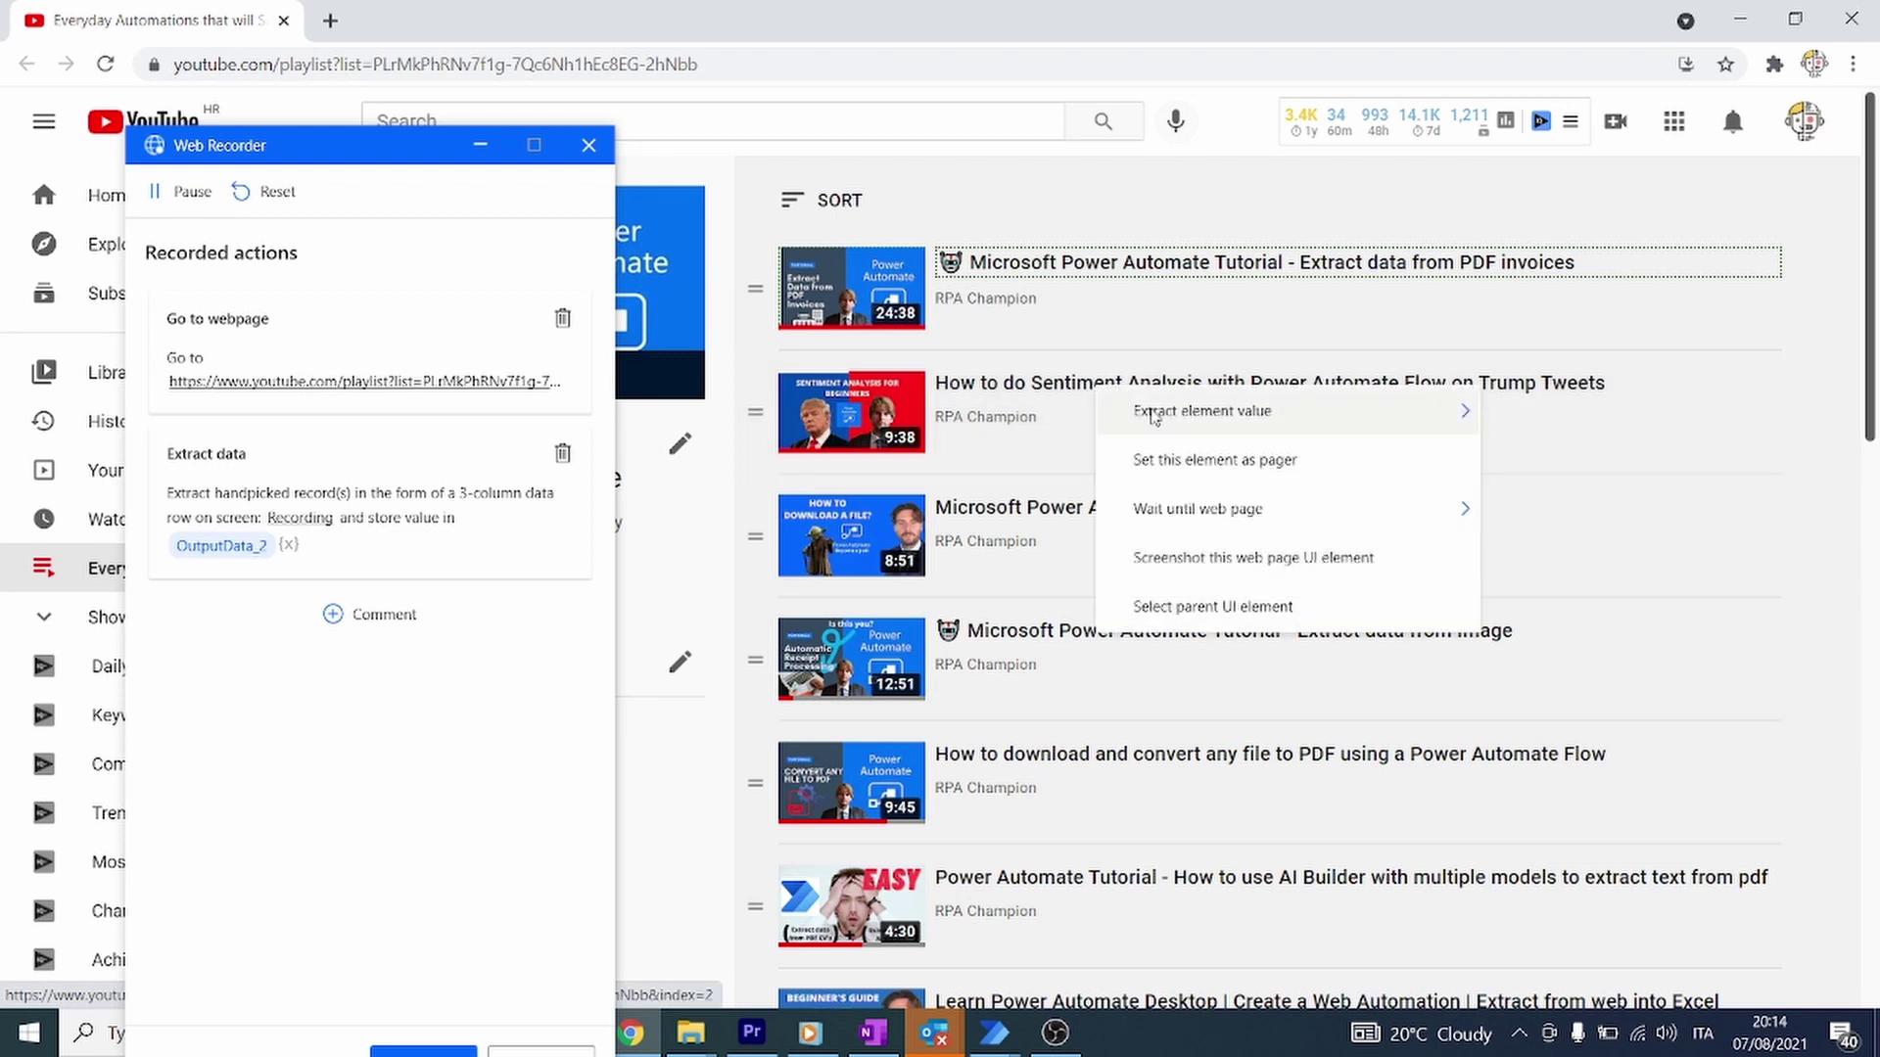
mouse_move(1174, 421)
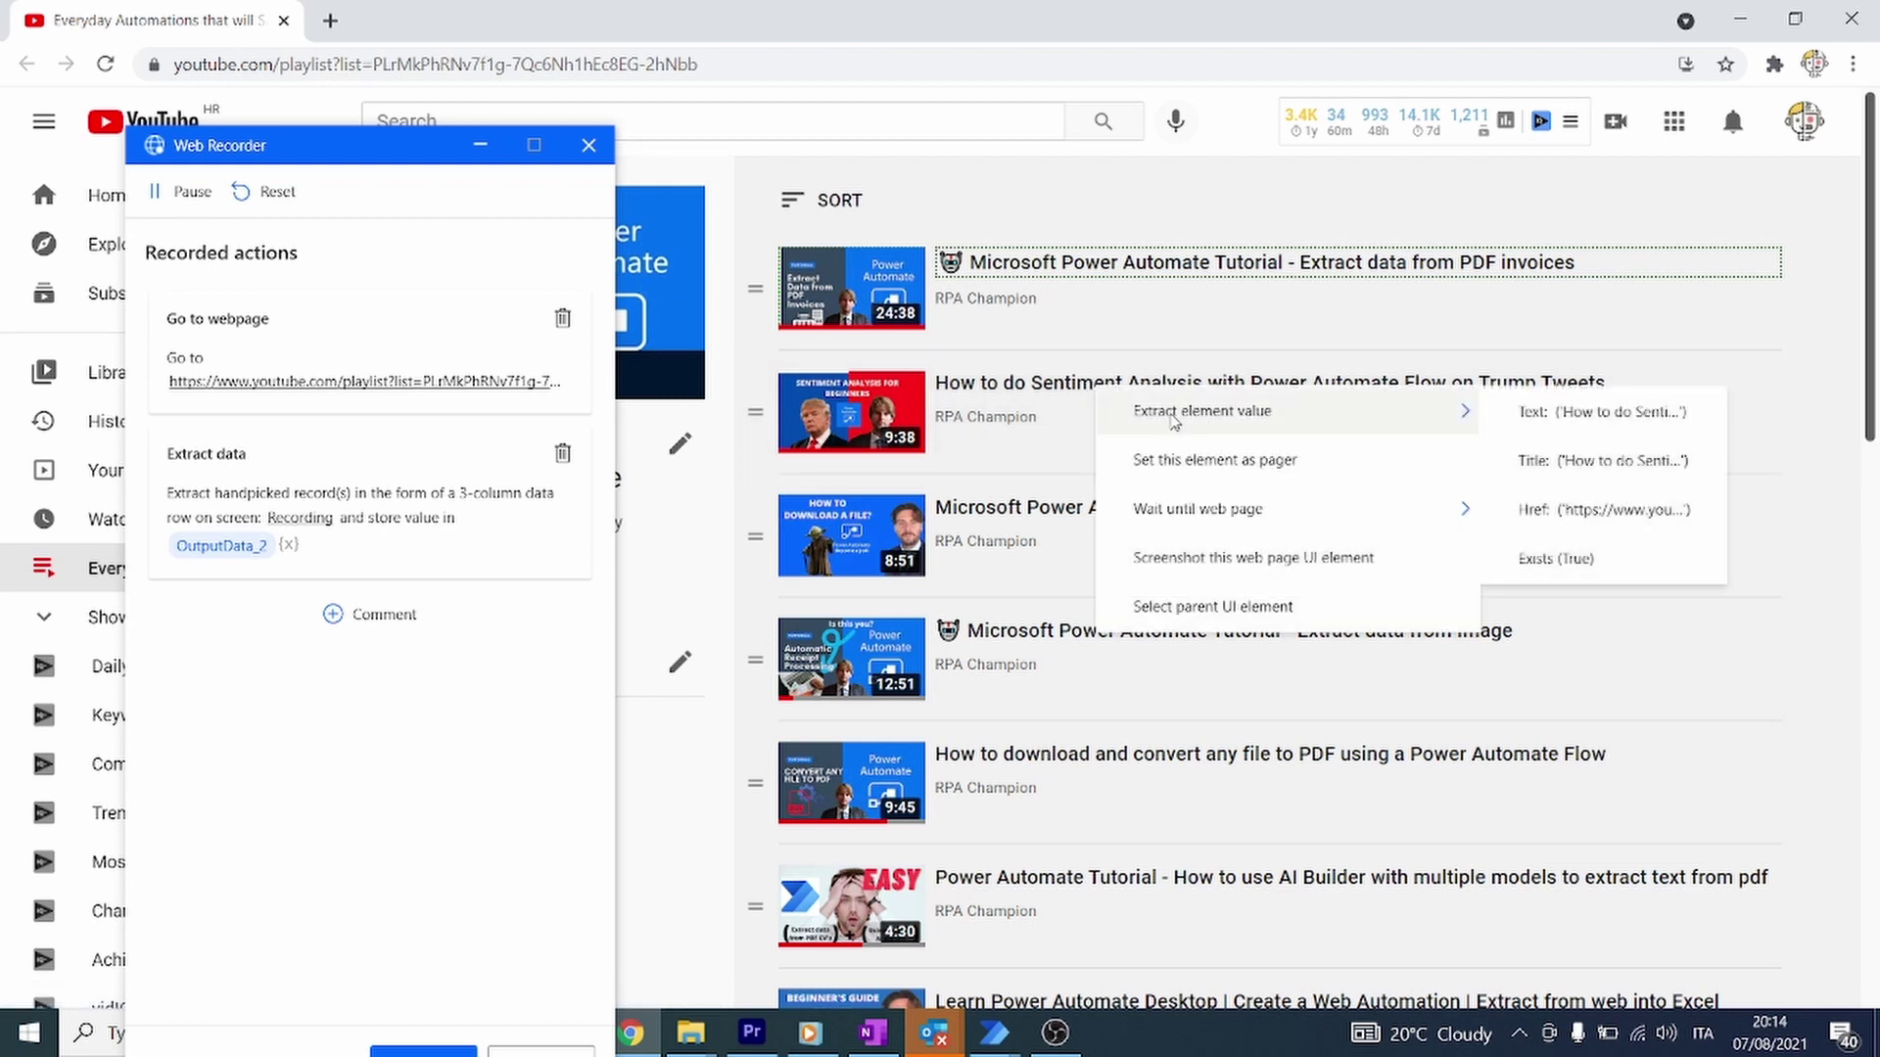
left_click(1644, 415)
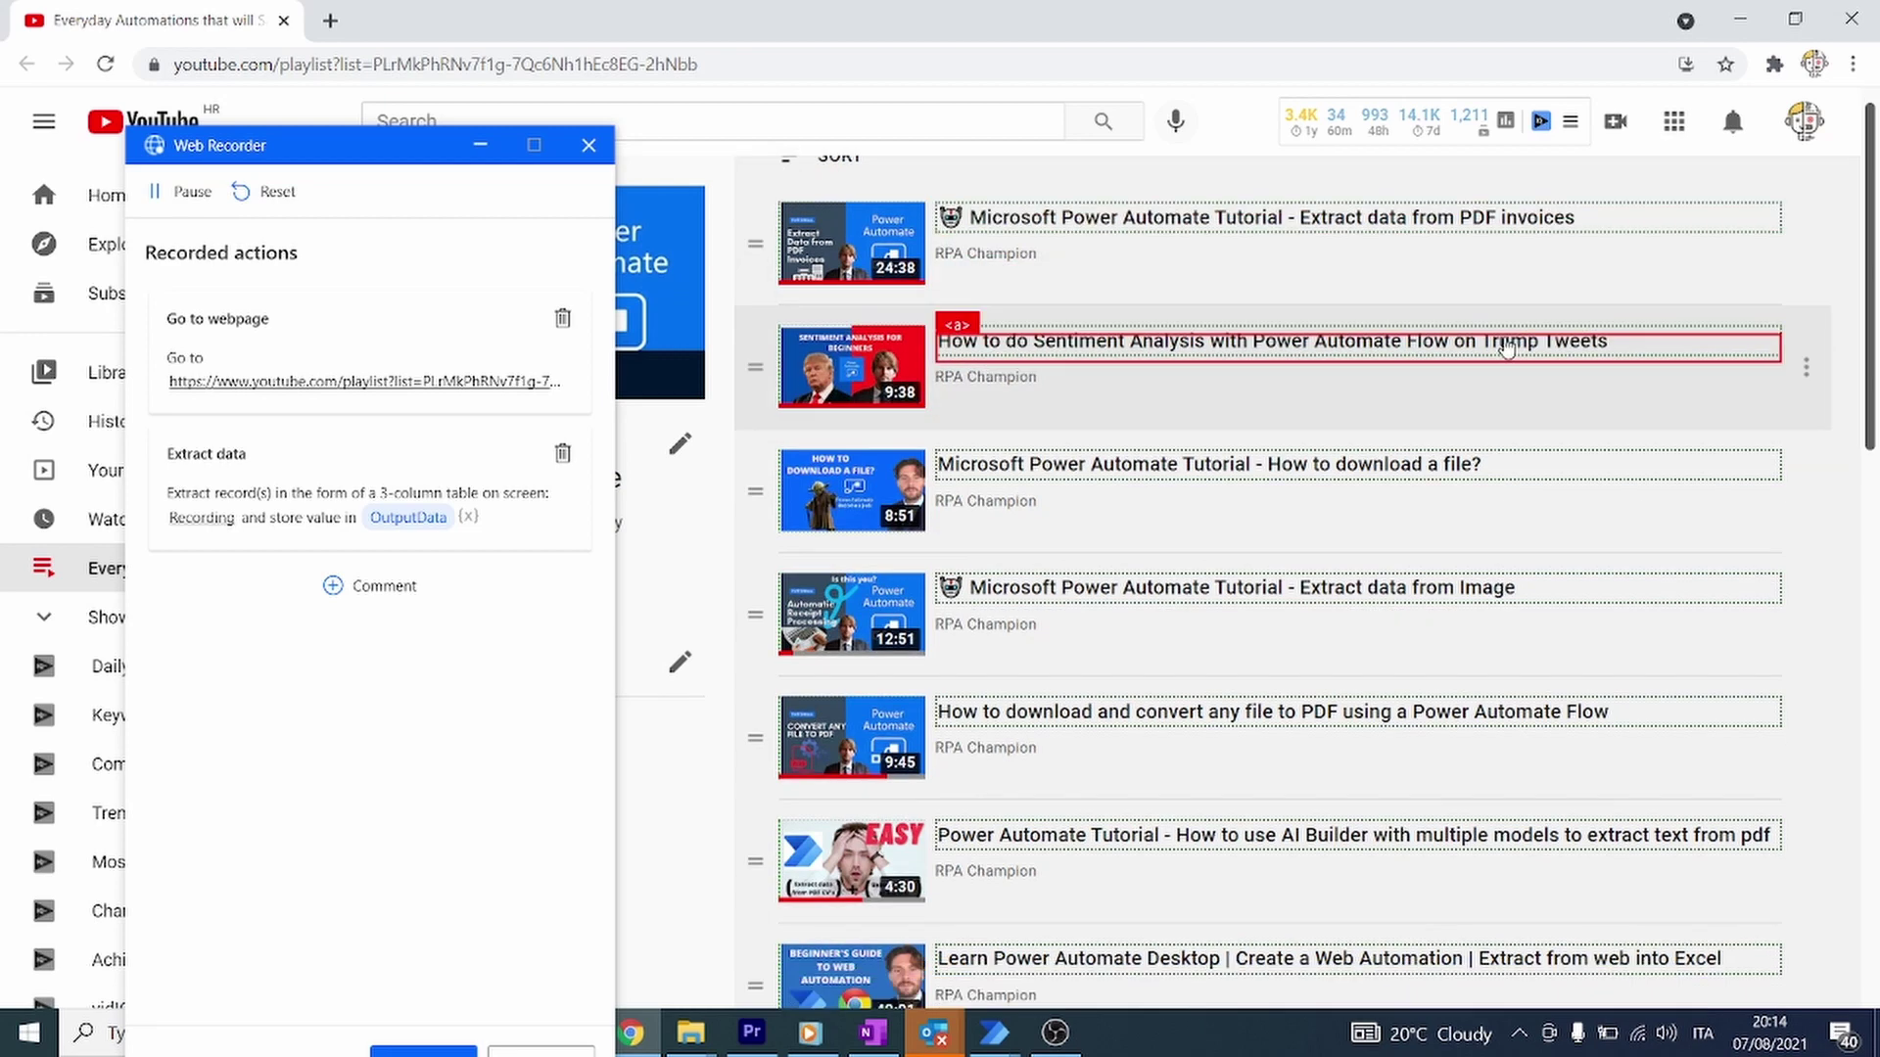
Step: Move the Web Recorder fully onscreen and finish the recording
scroll(1436, 352, "down", 15)
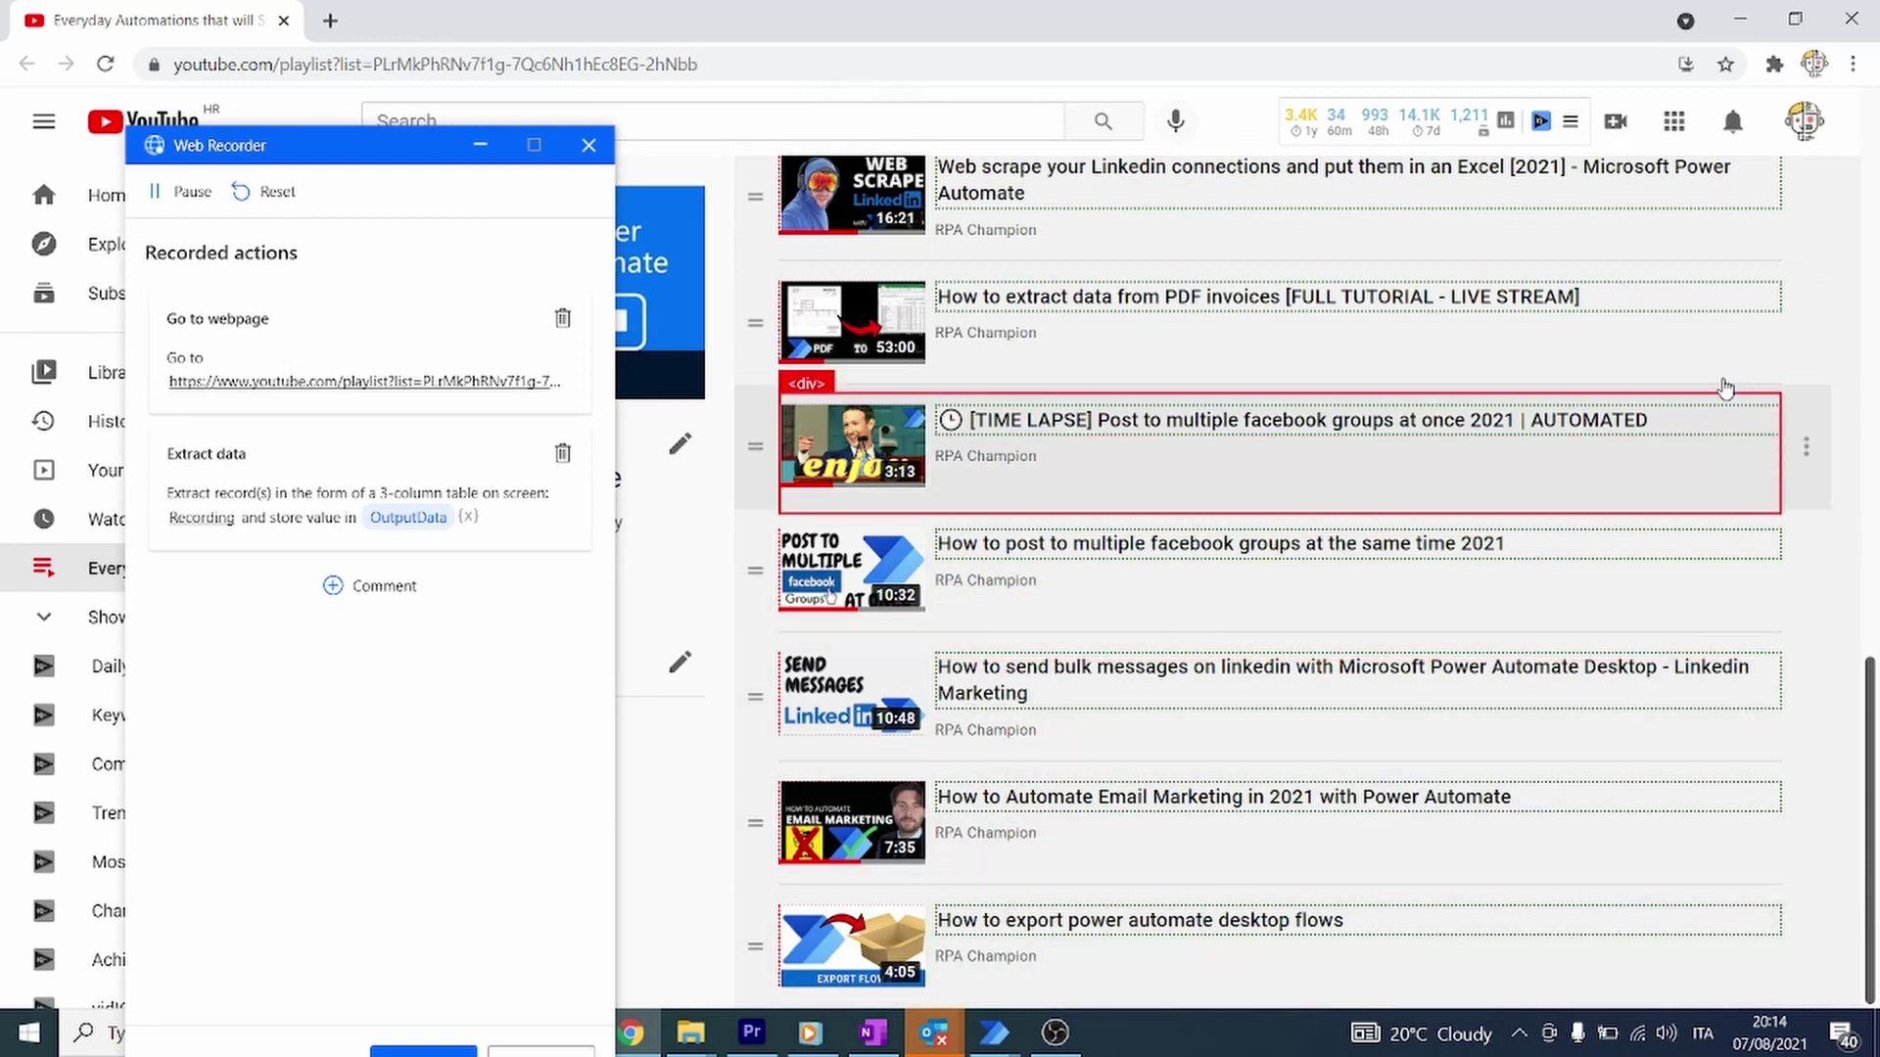
scroll(1763, 626, "down", 5)
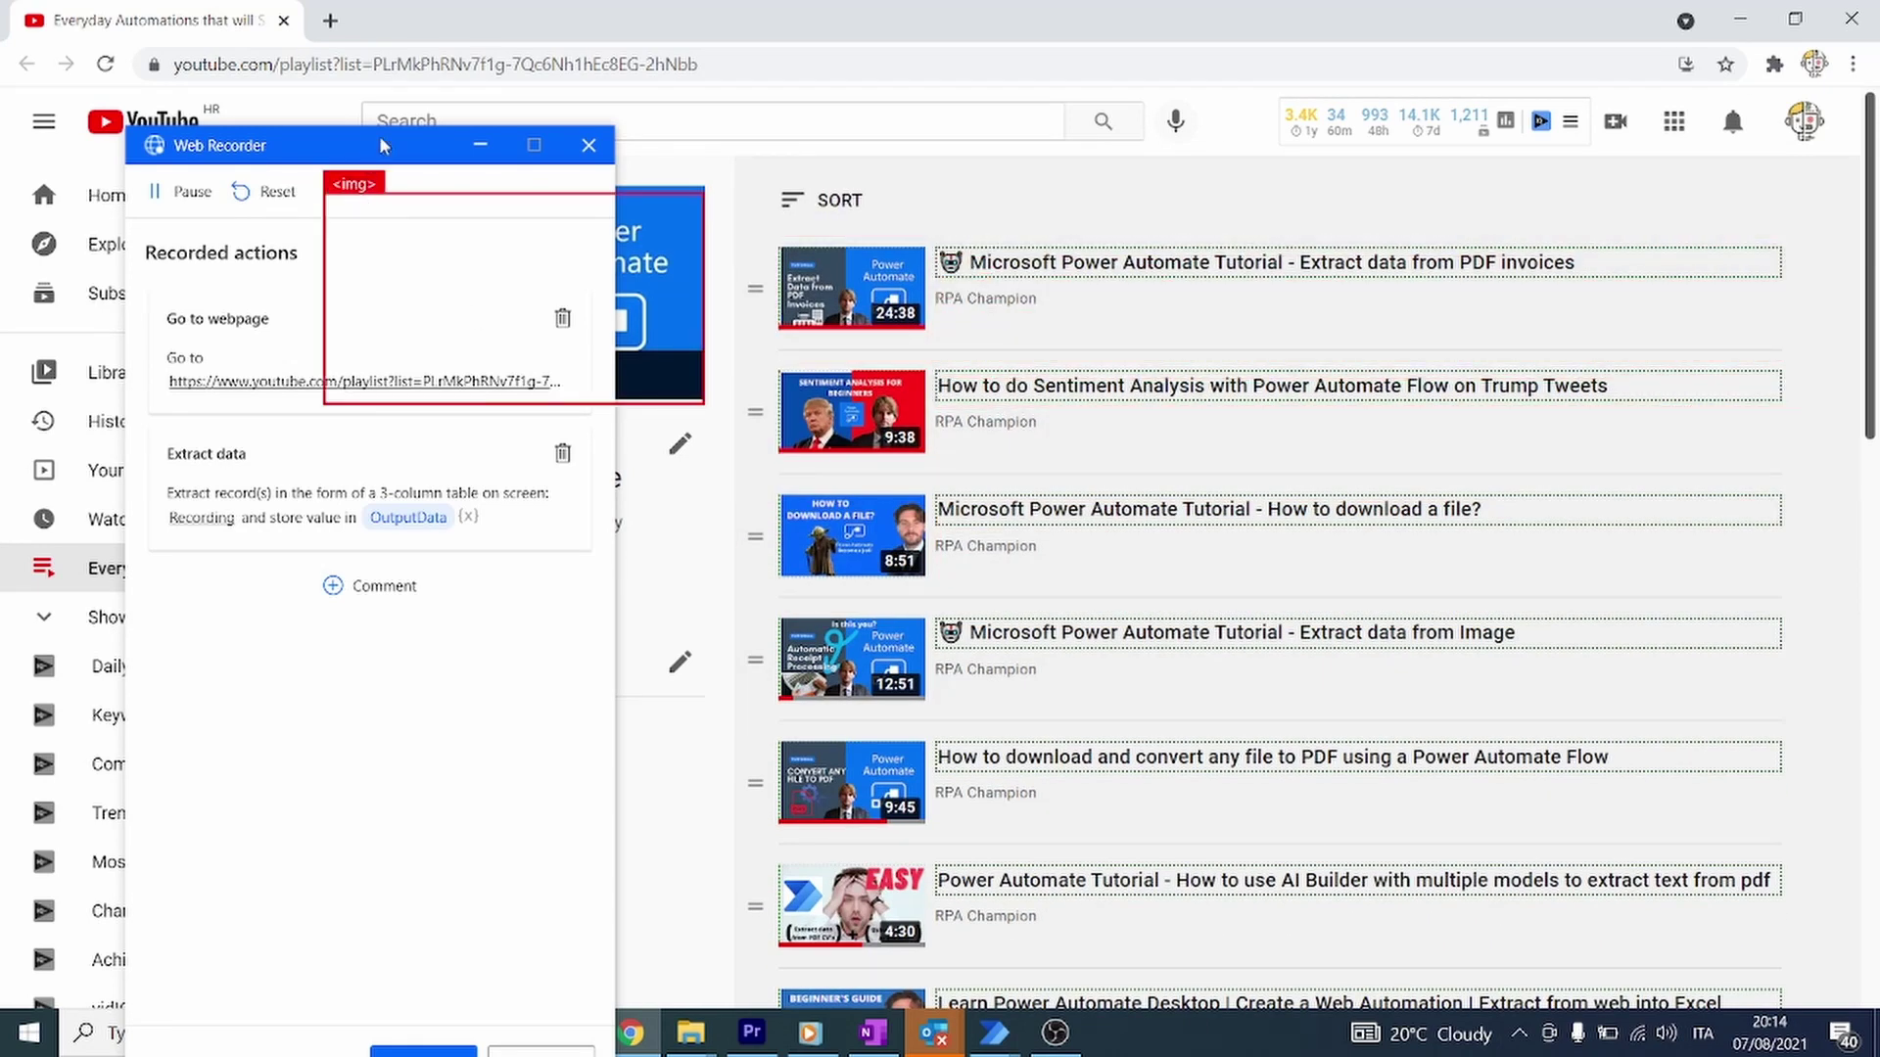
left_click_drag(380, 145, 526, 56)
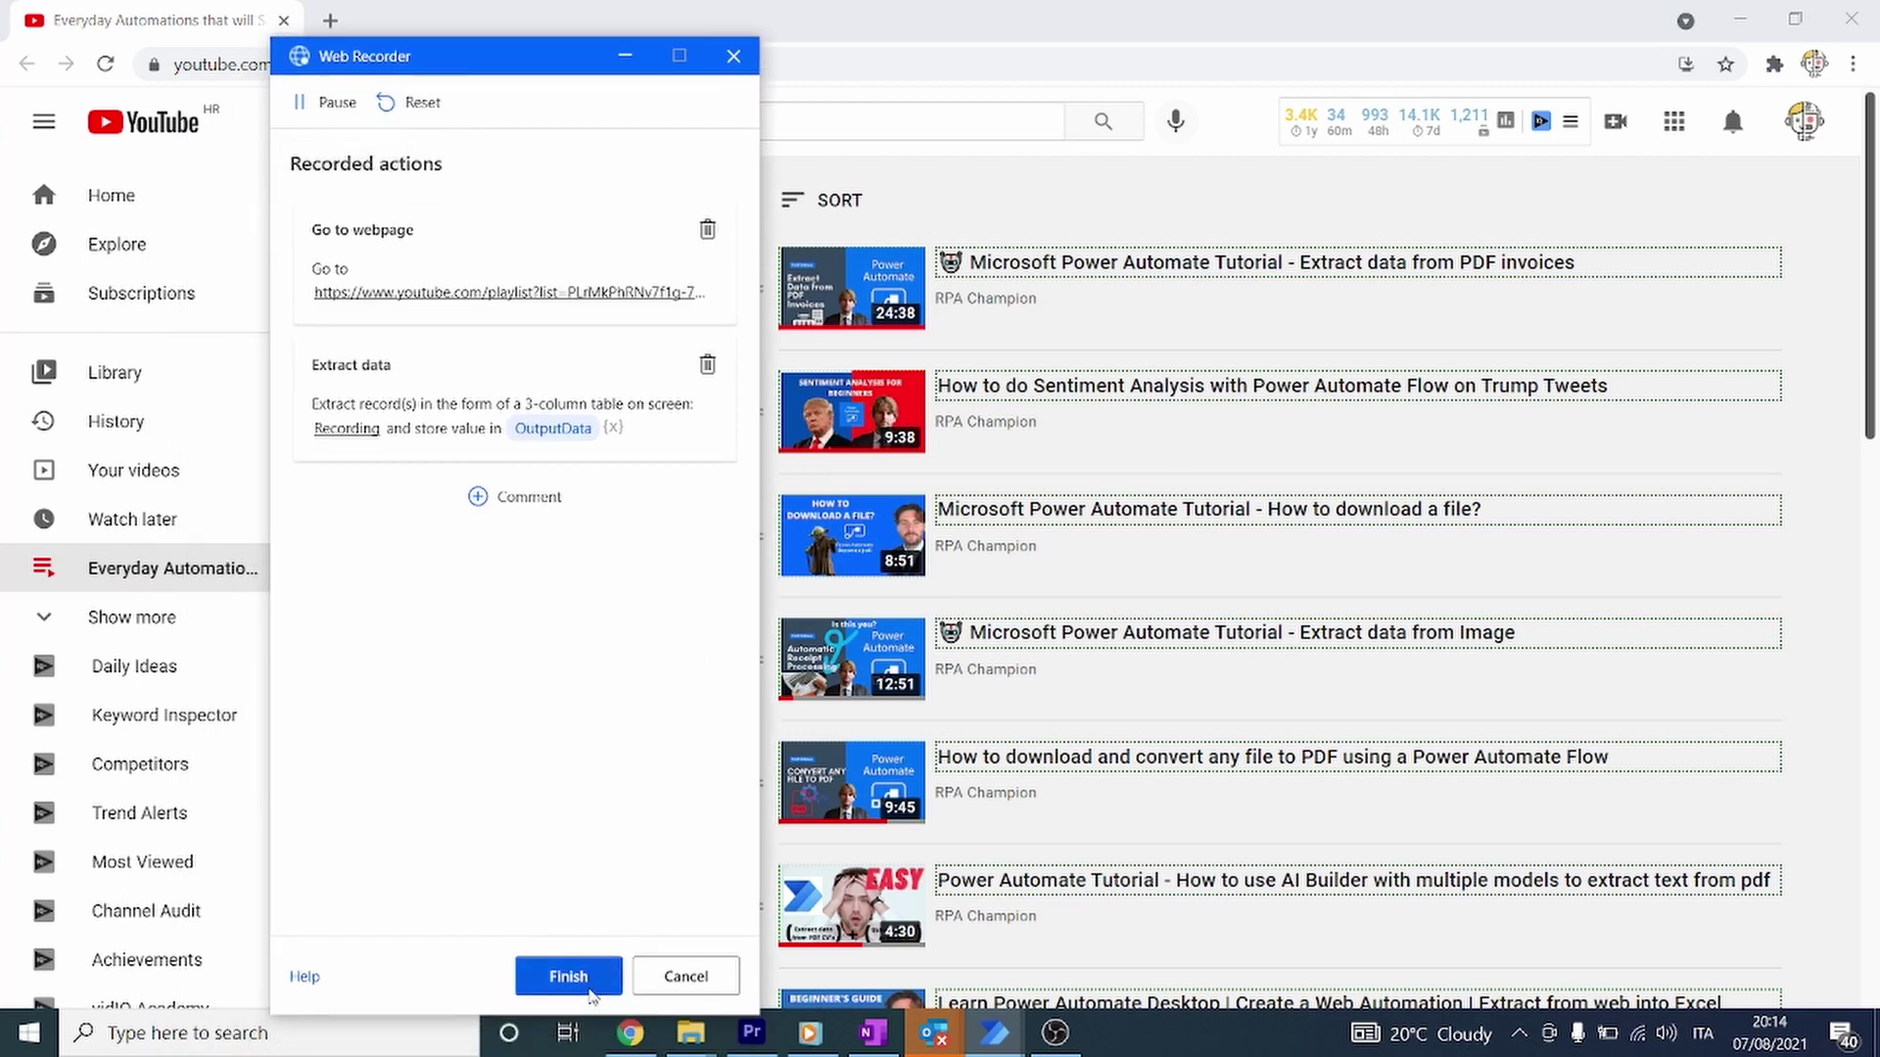
left_click(588, 991)
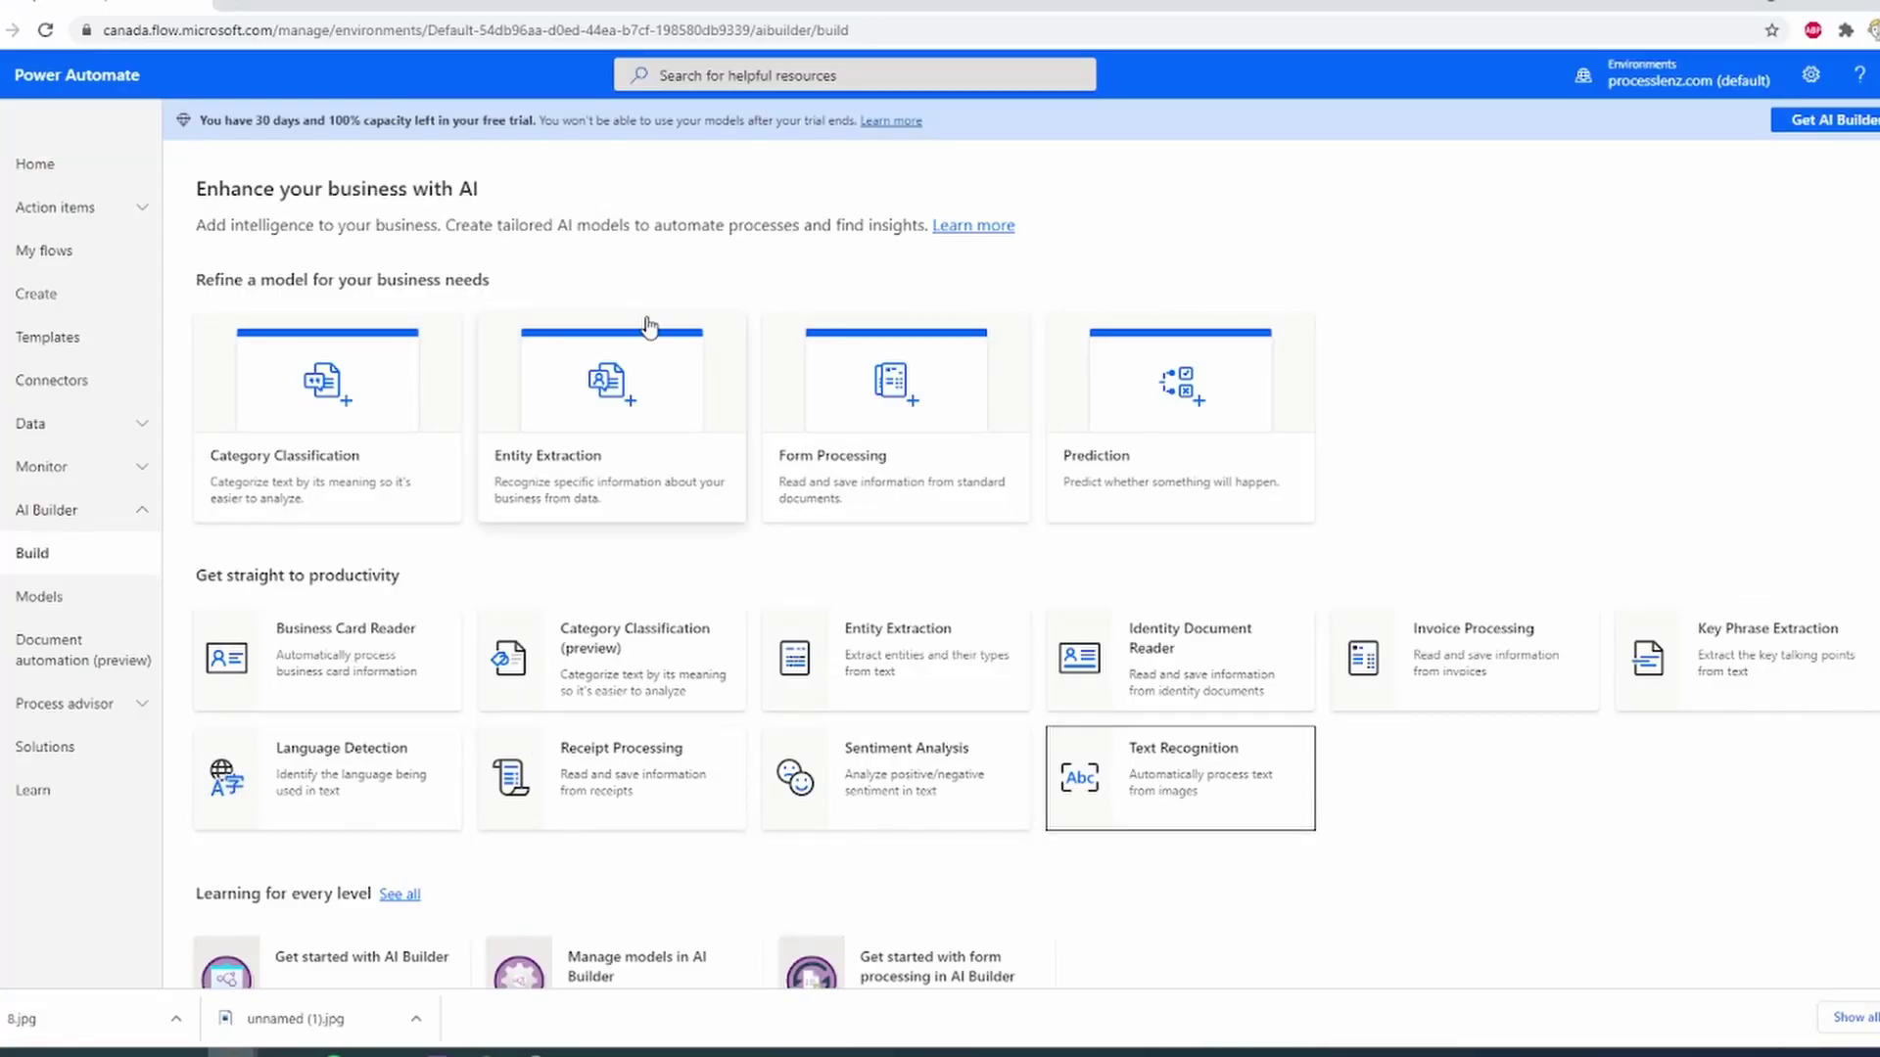
scroll(722, 672, "down", 1)
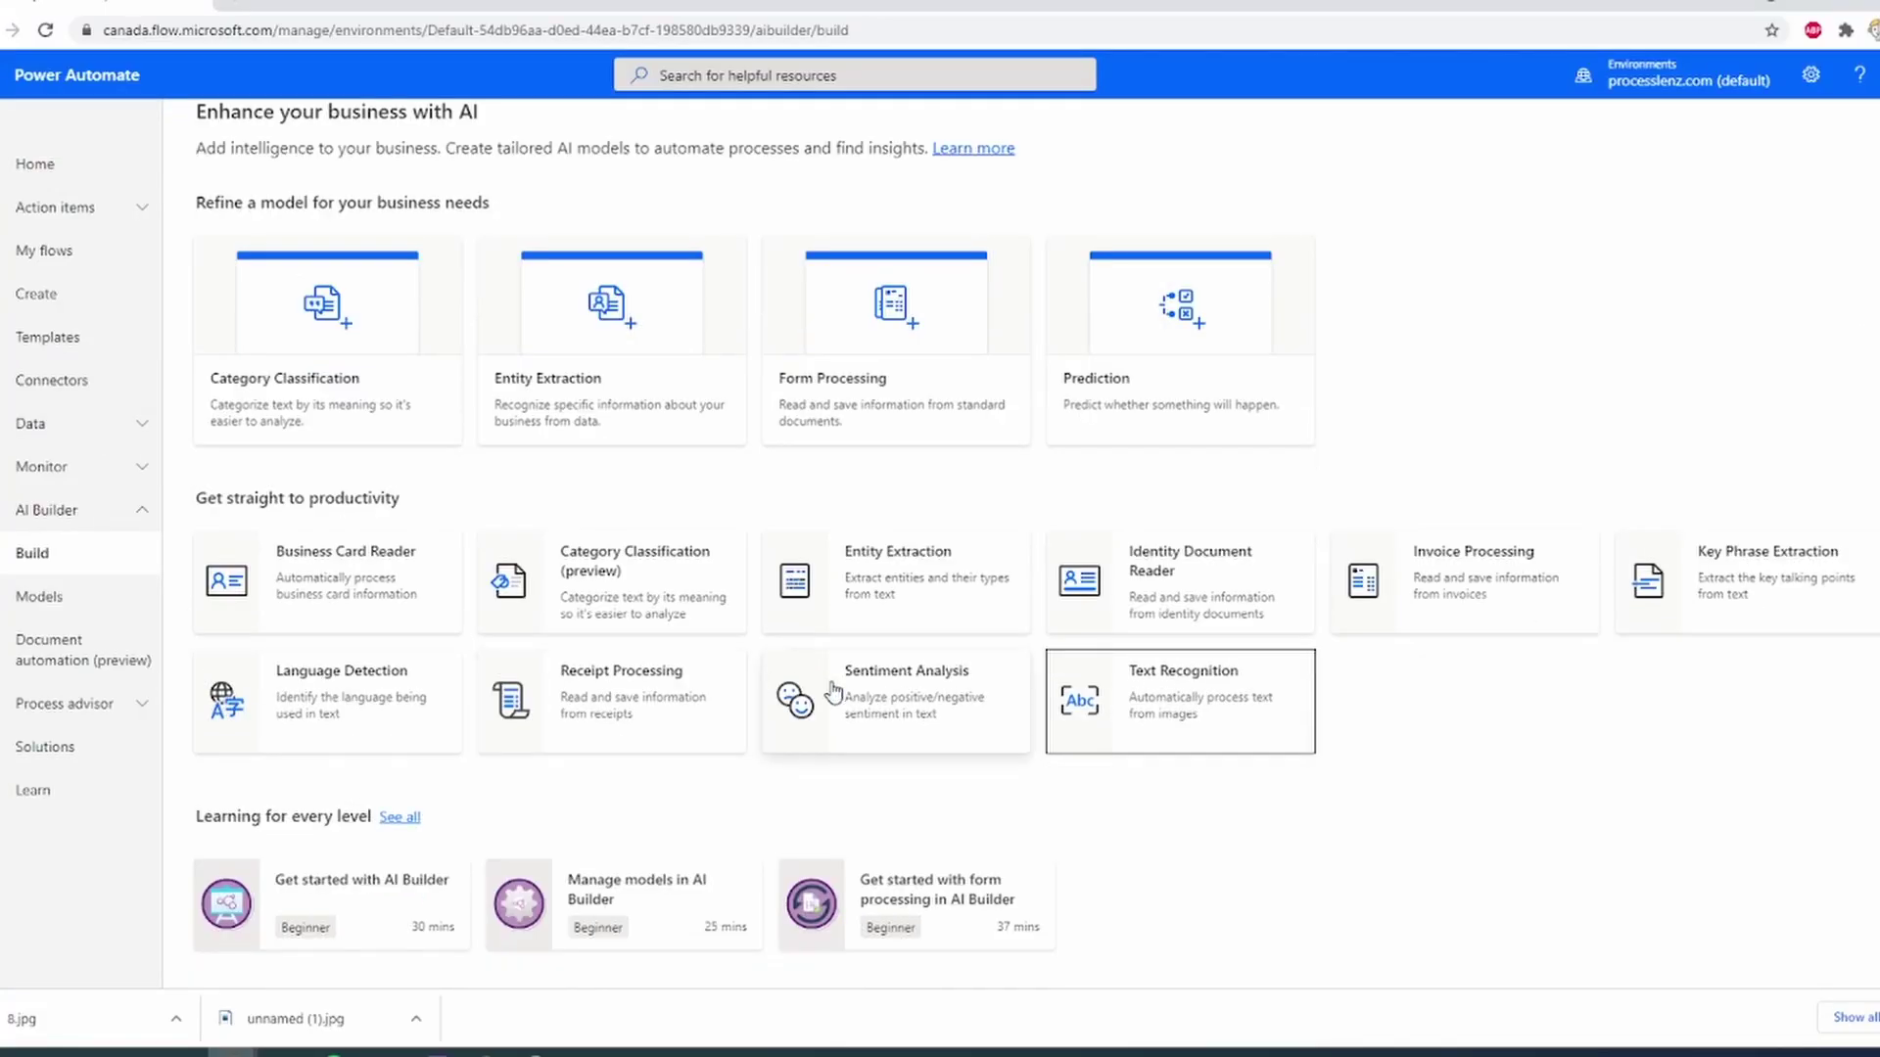
scroll(781, 600, "up", 1)
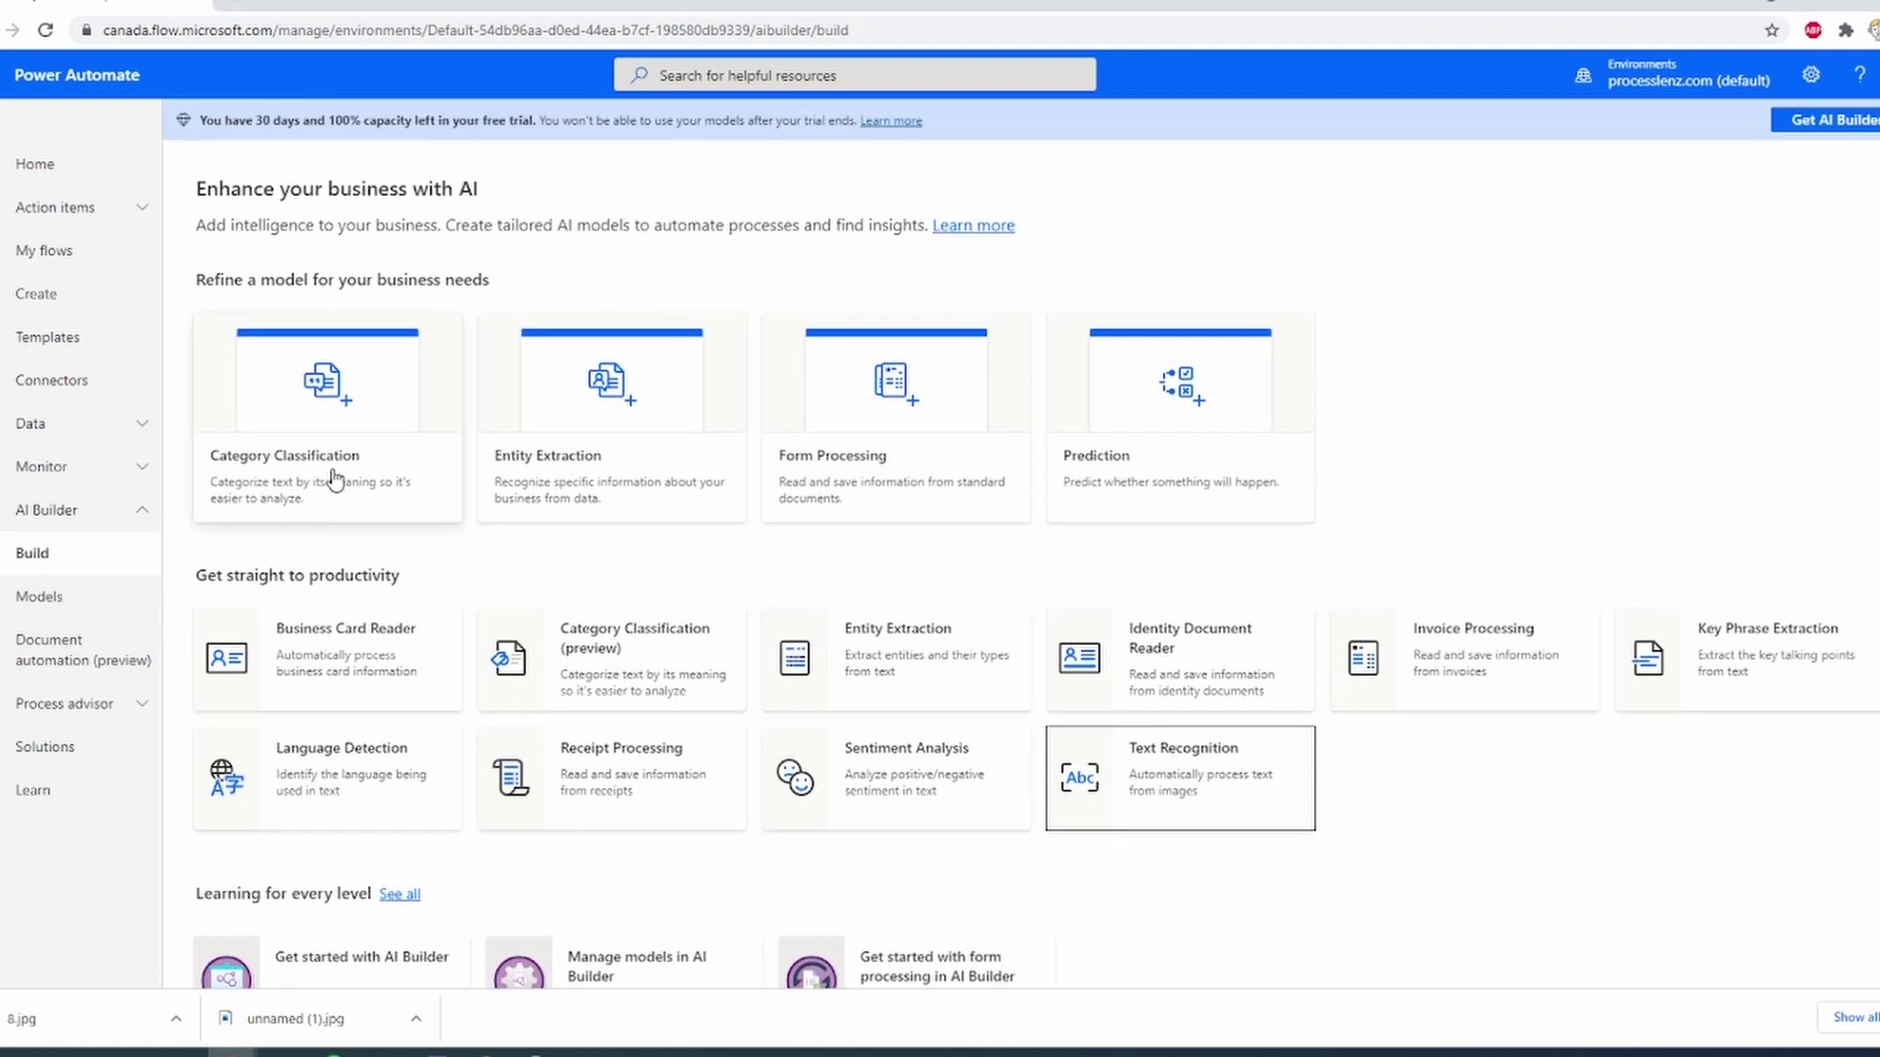
left_click(338, 654)
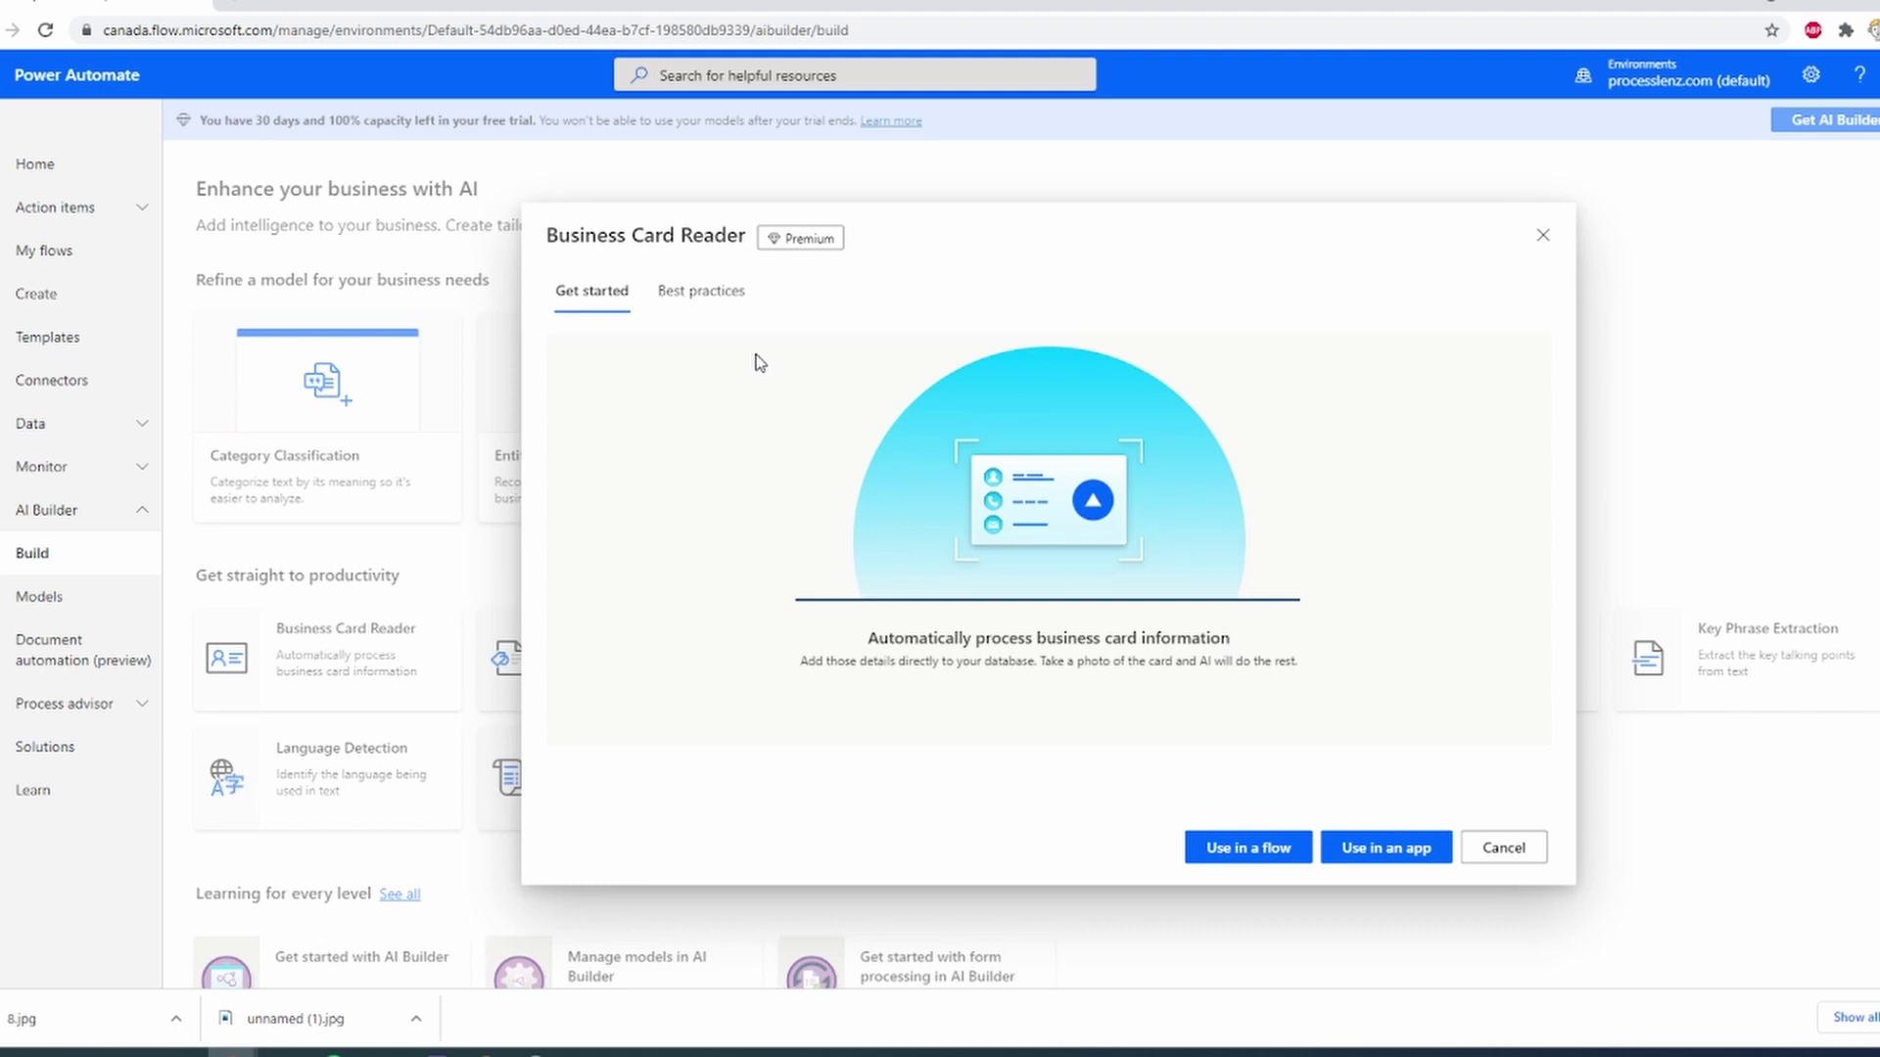
left_click(719, 306)
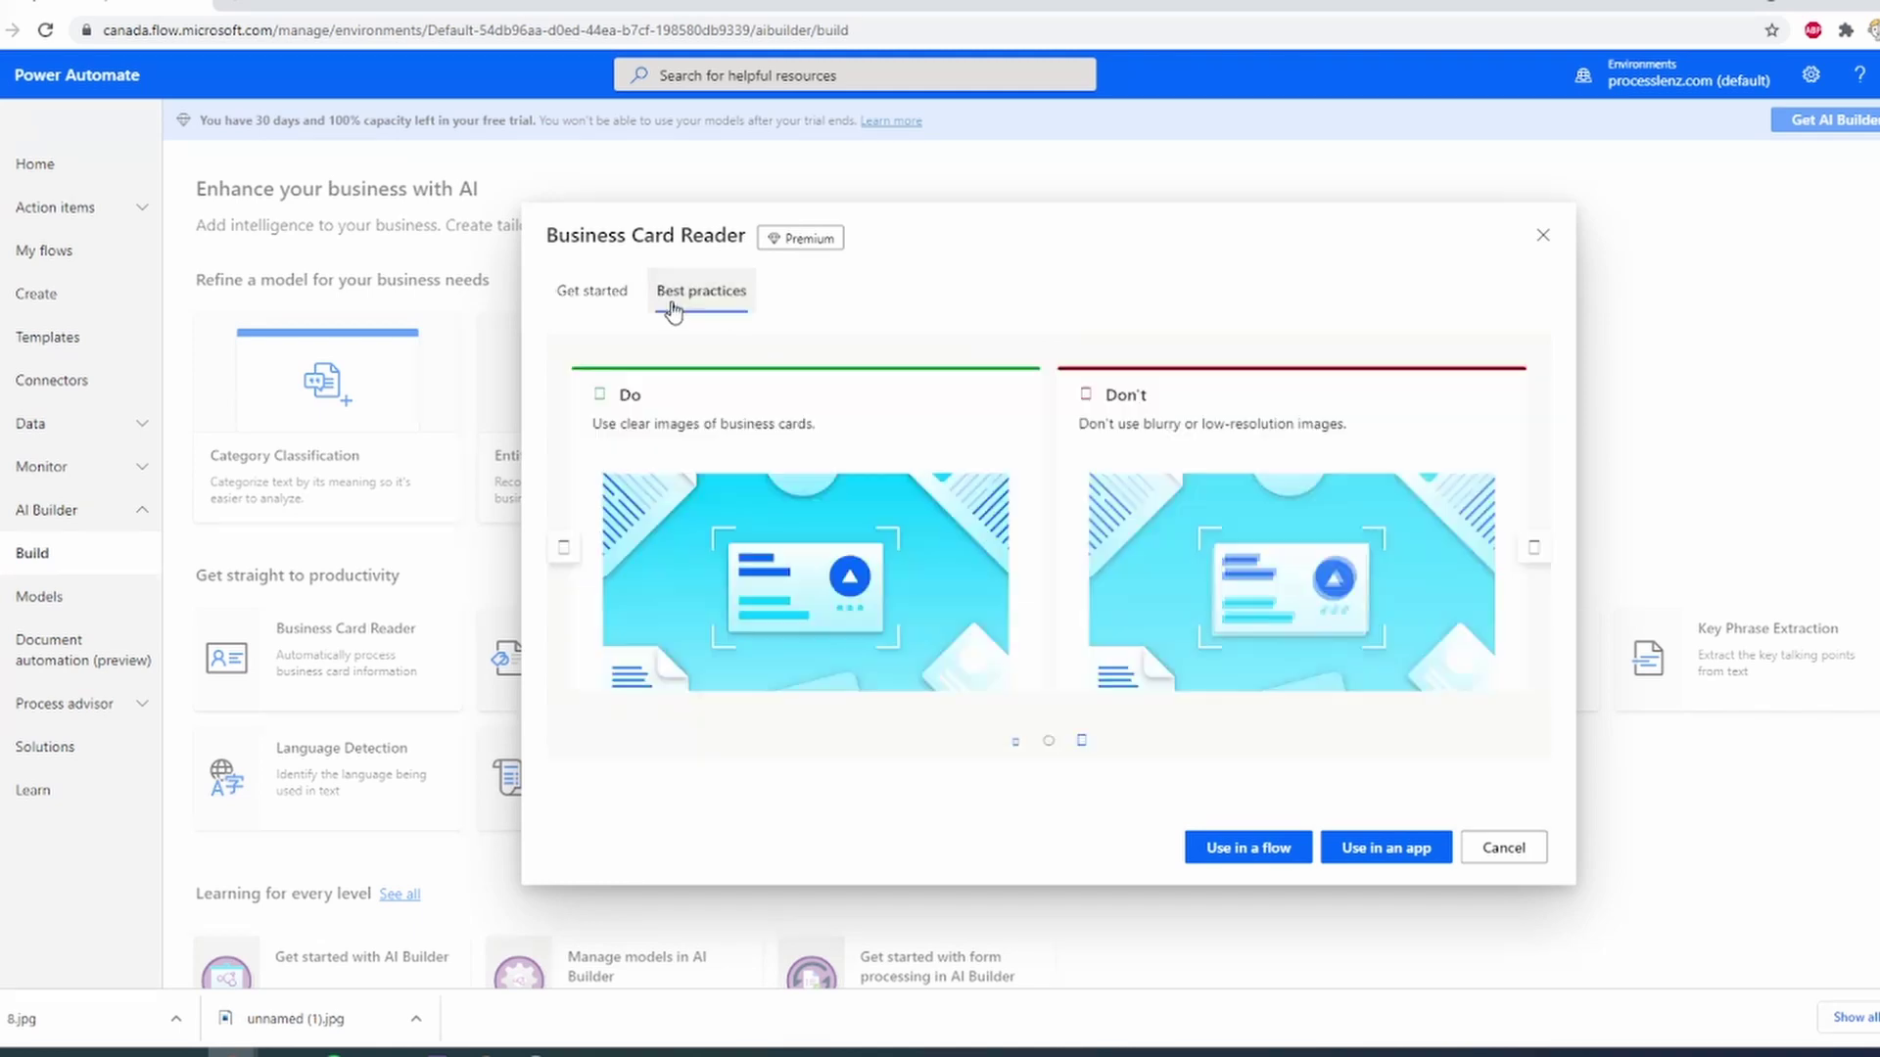
left_click(590, 299)
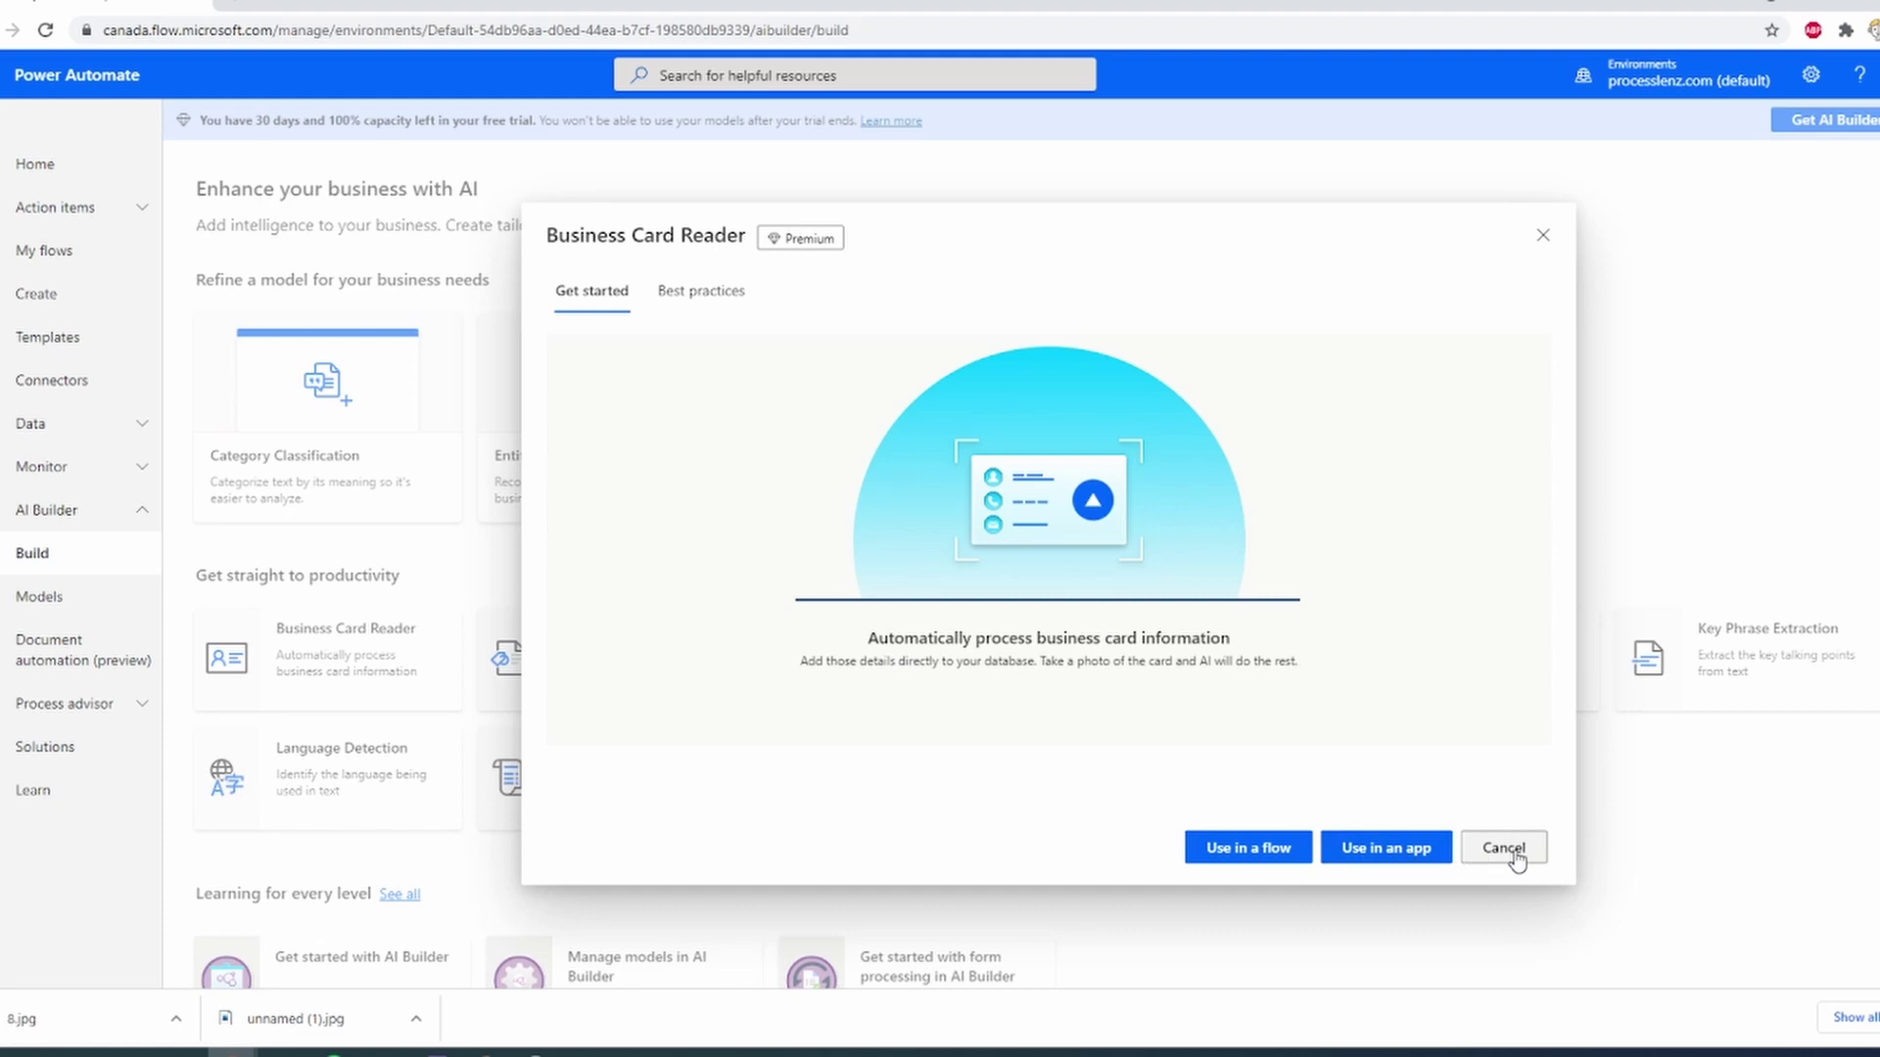
left_click(1480, 852)
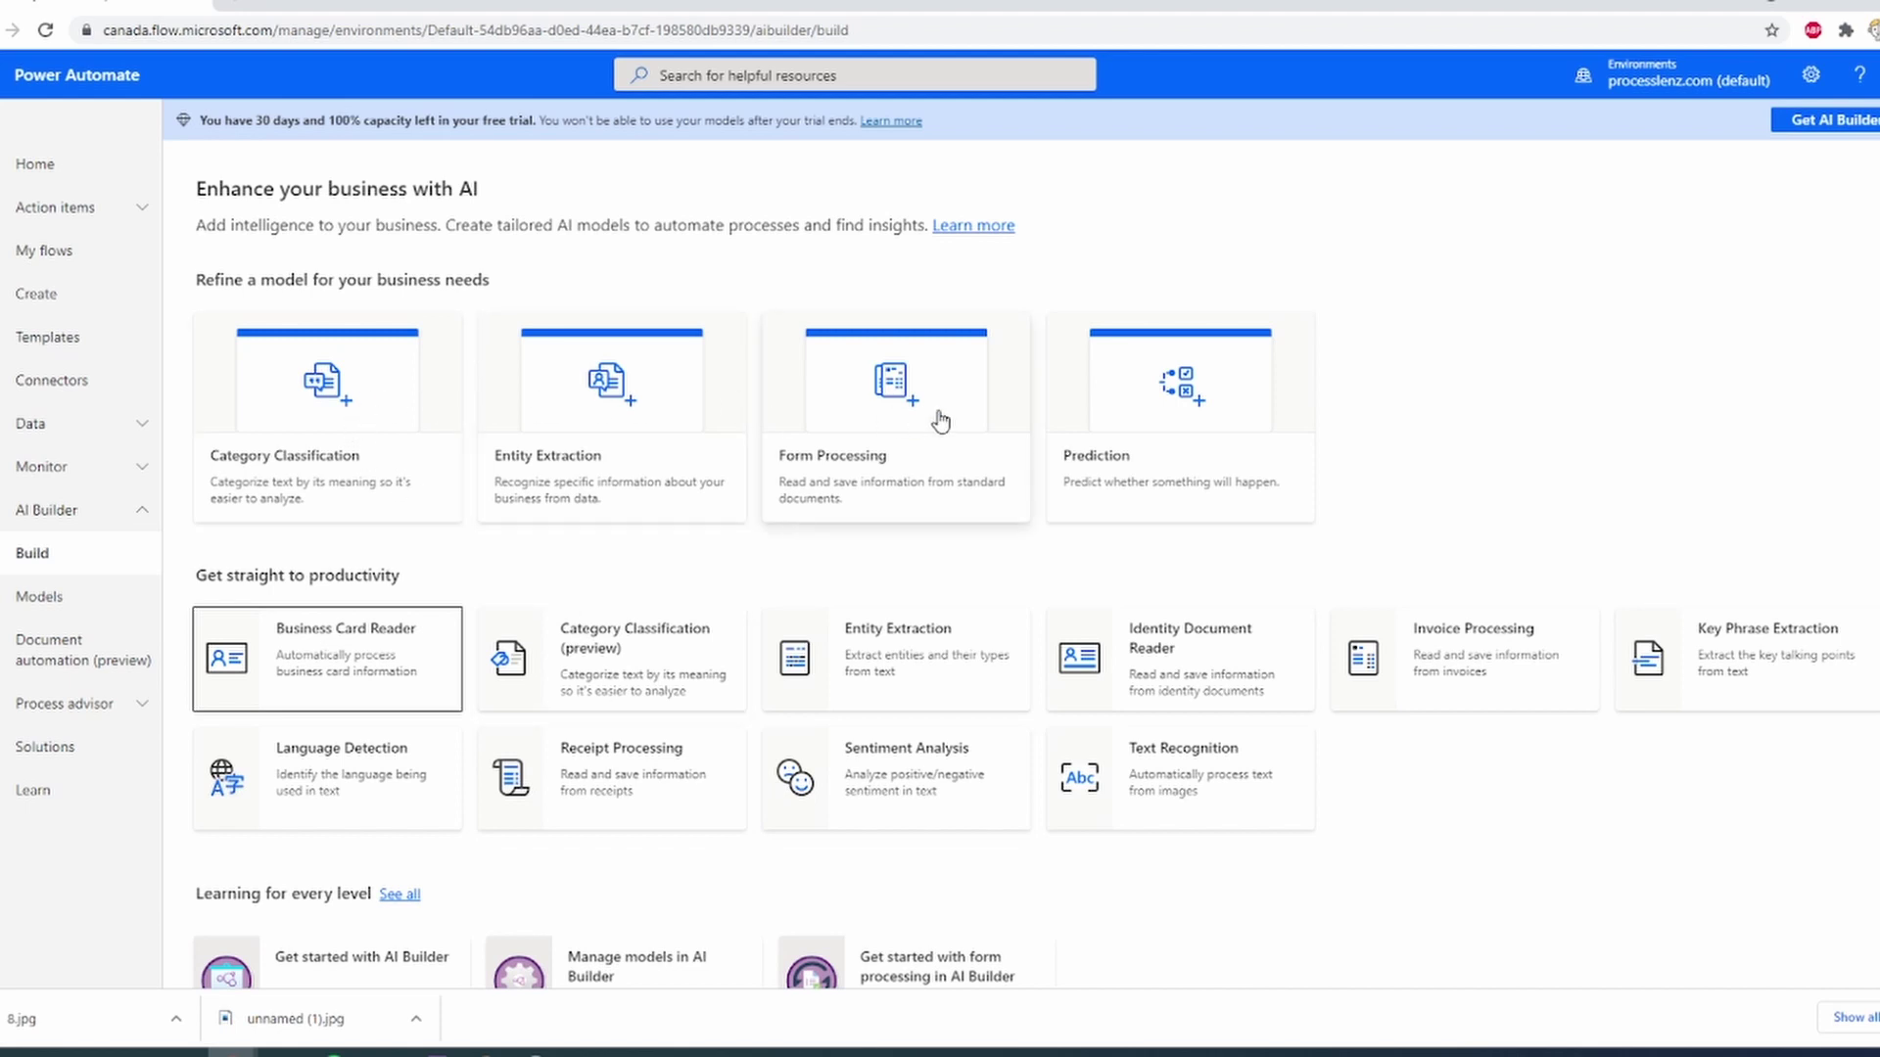
Step: Open Form Processing's Examples tab and advance two samples to the school admission application
left_click(890, 410)
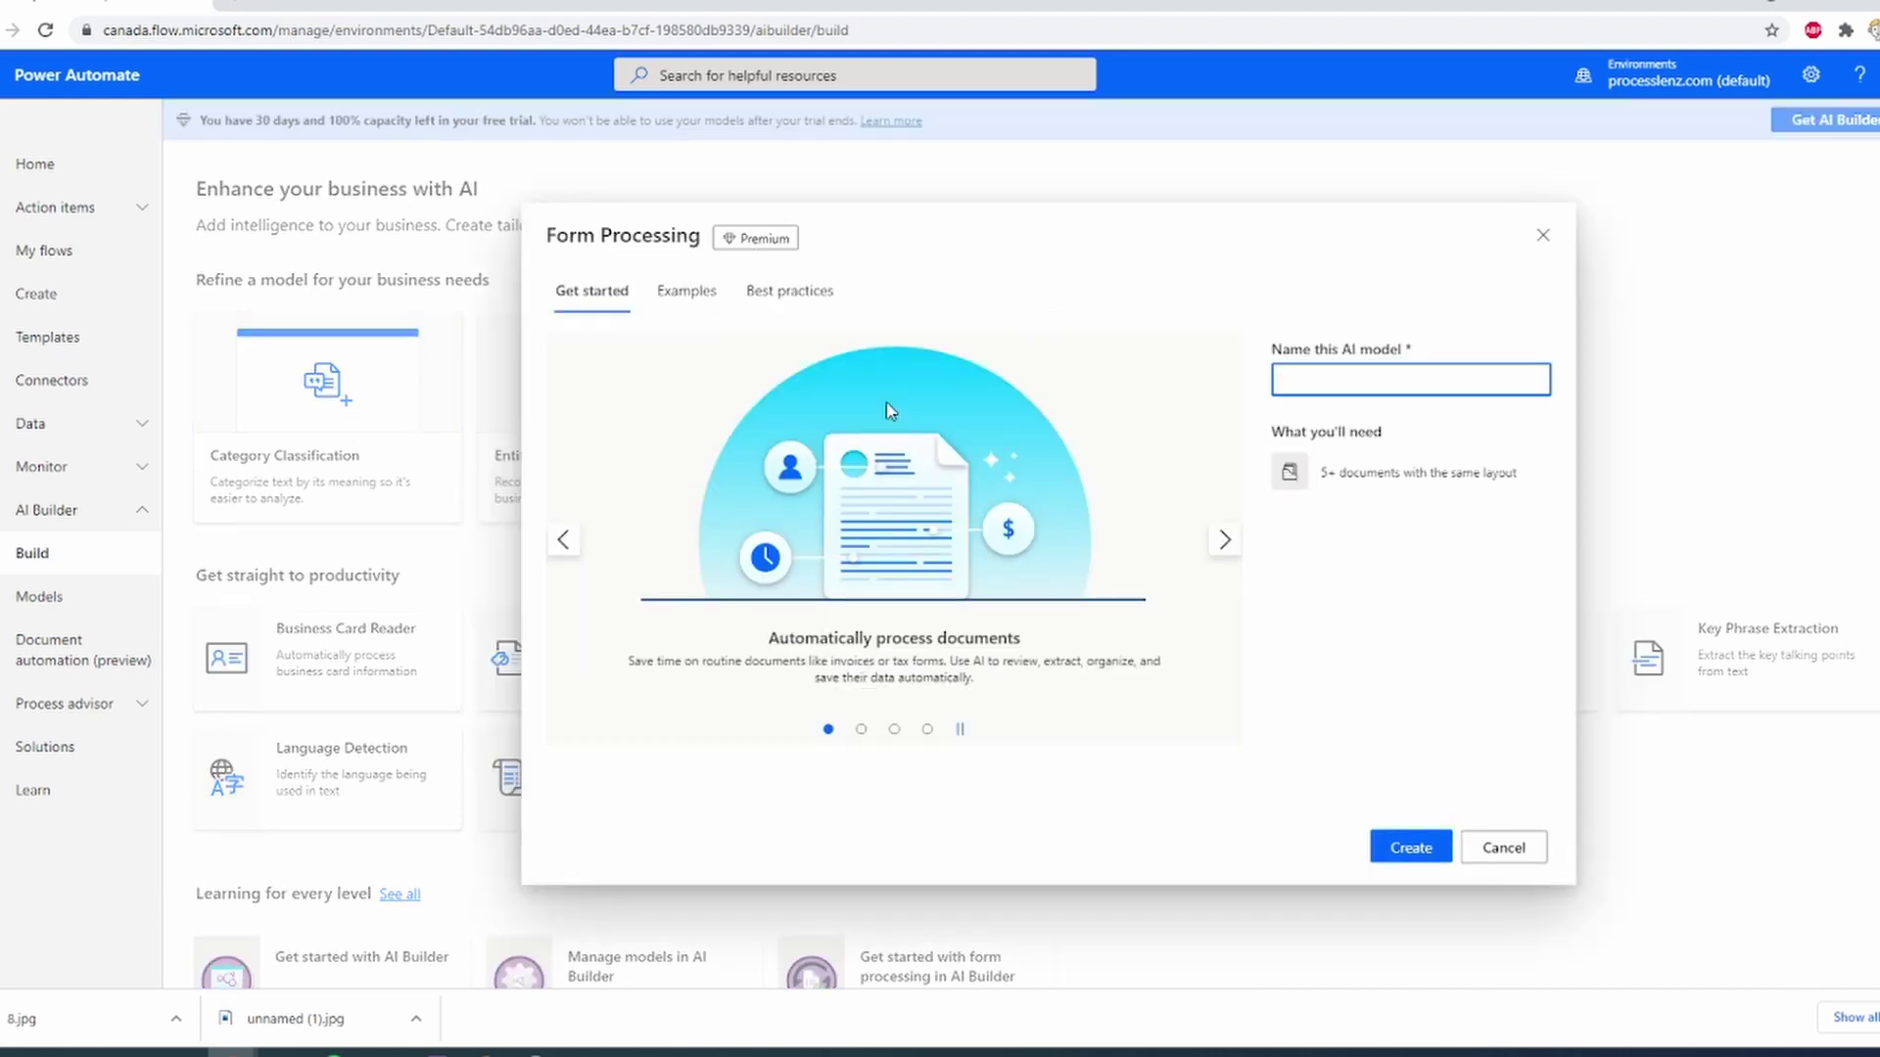
left_click(686, 292)
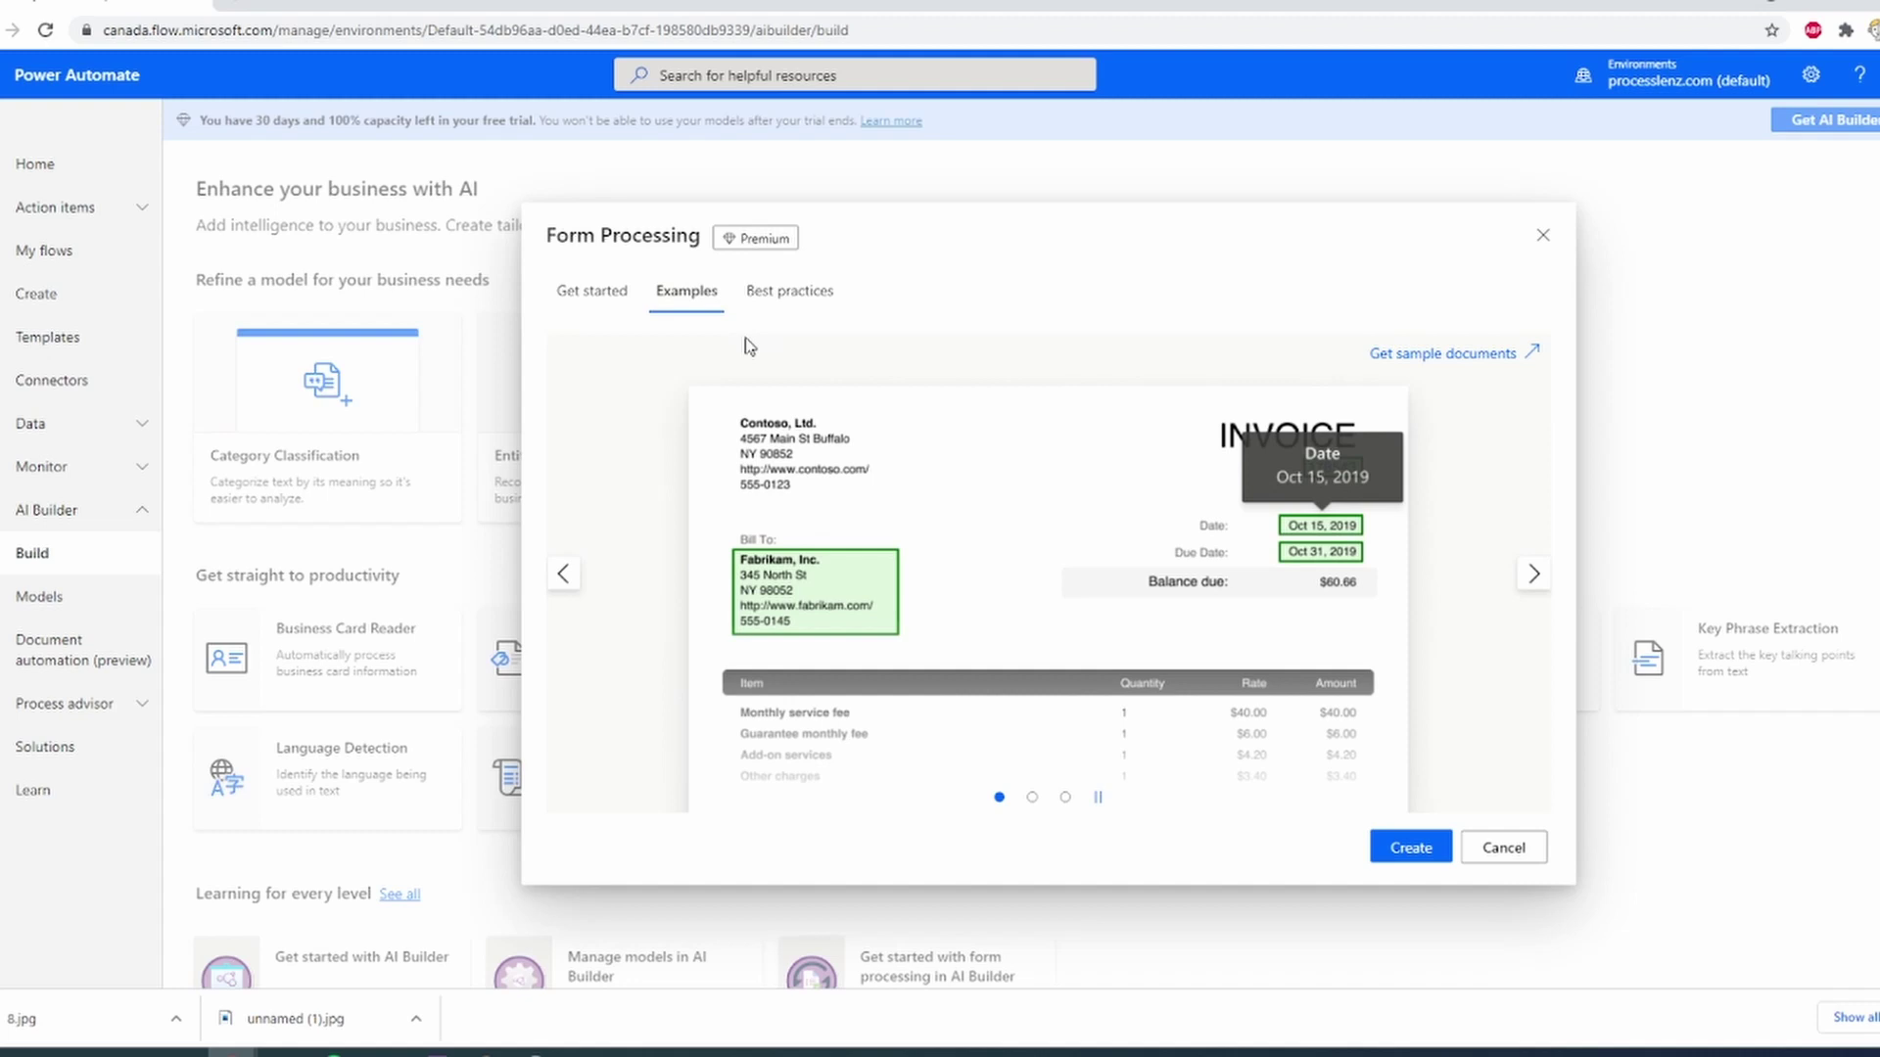
left_click(1534, 575)
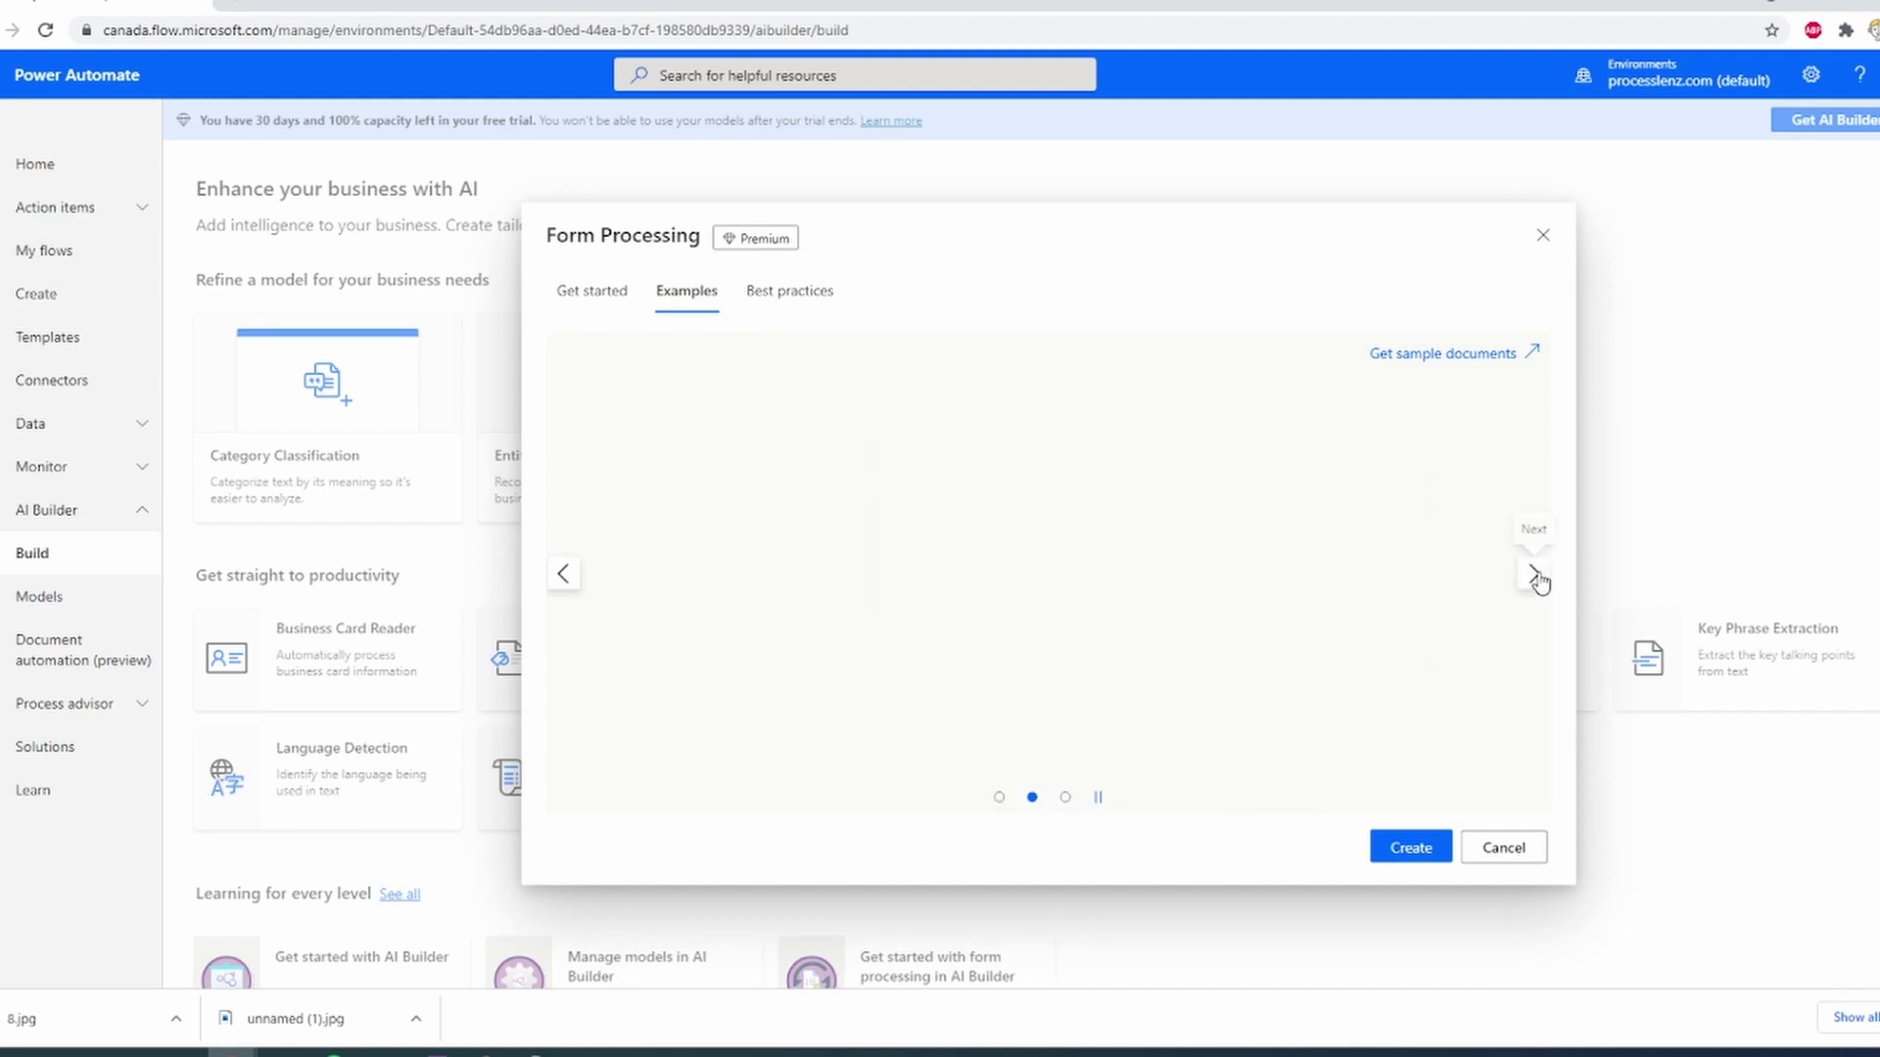
left_click(1534, 576)
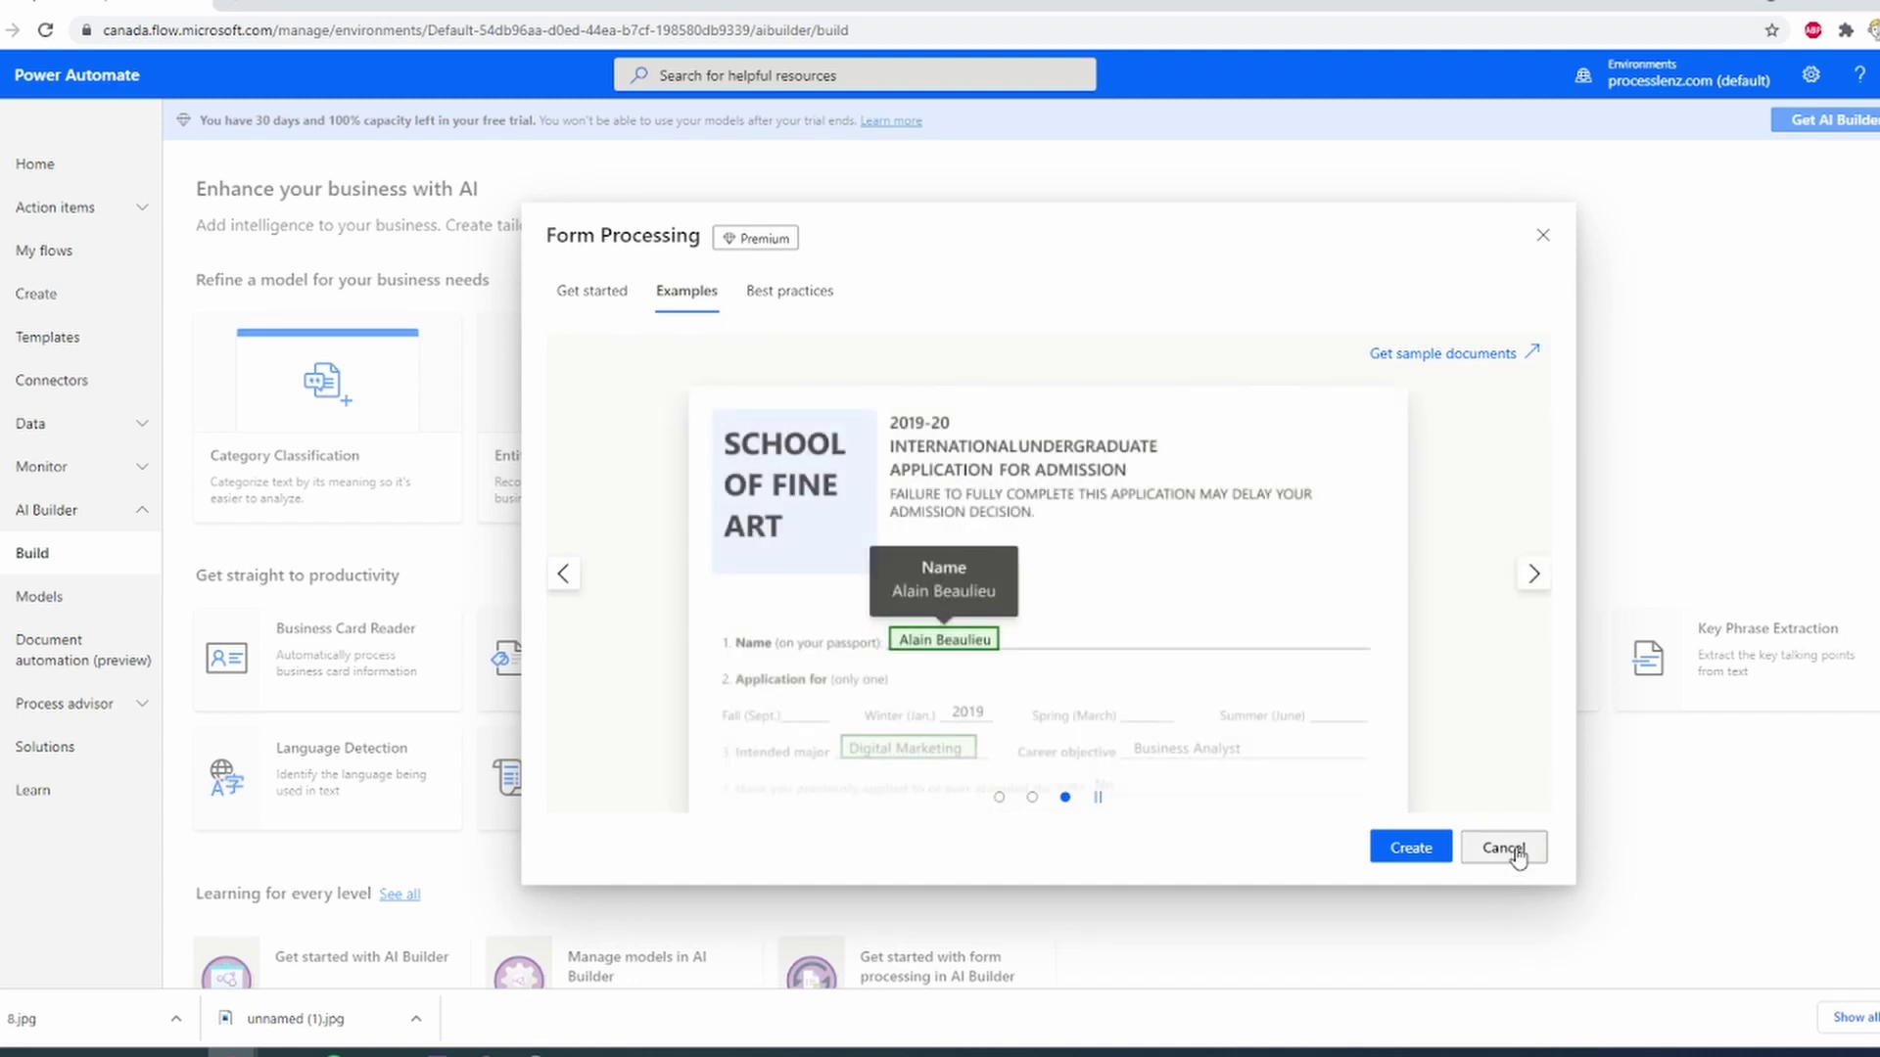